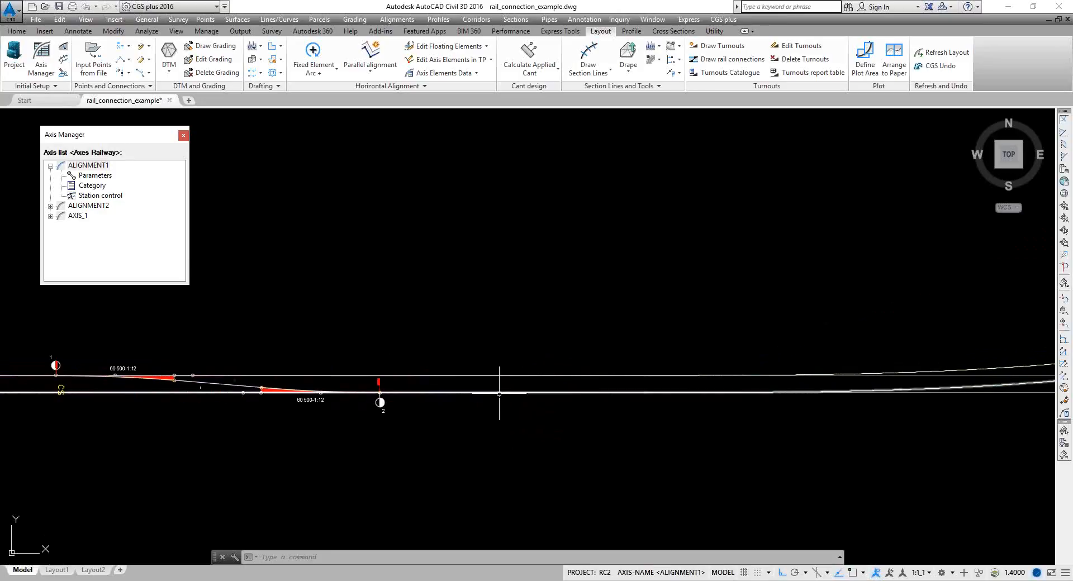
Step: Examine both railway alignments from their start to their end points, including the existing rail connection between them
scroll(559, 364, down, 4)
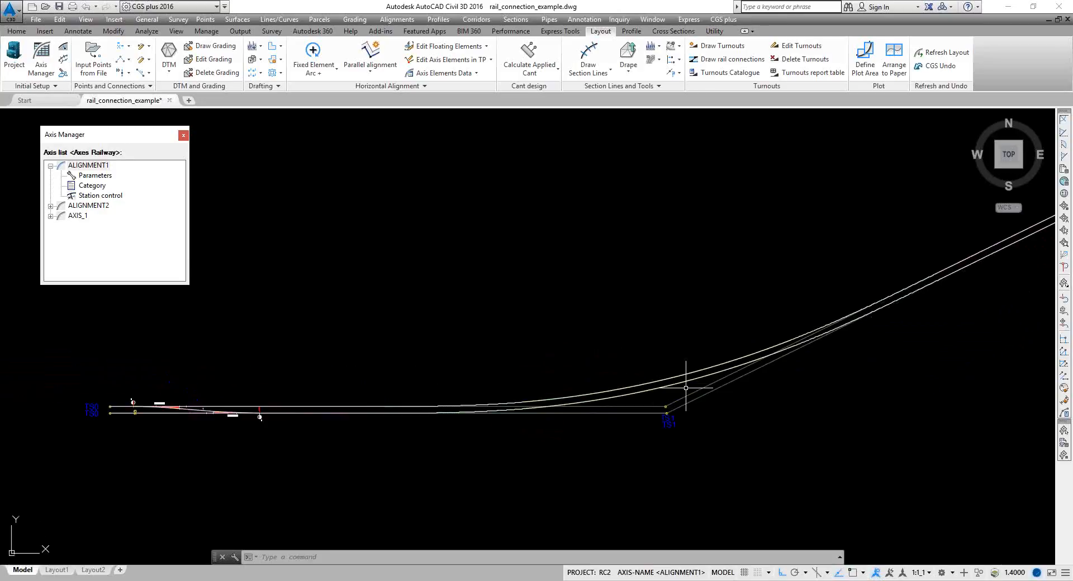
scroll(845, 324, down, 2)
scroll(846, 324, up, 3)
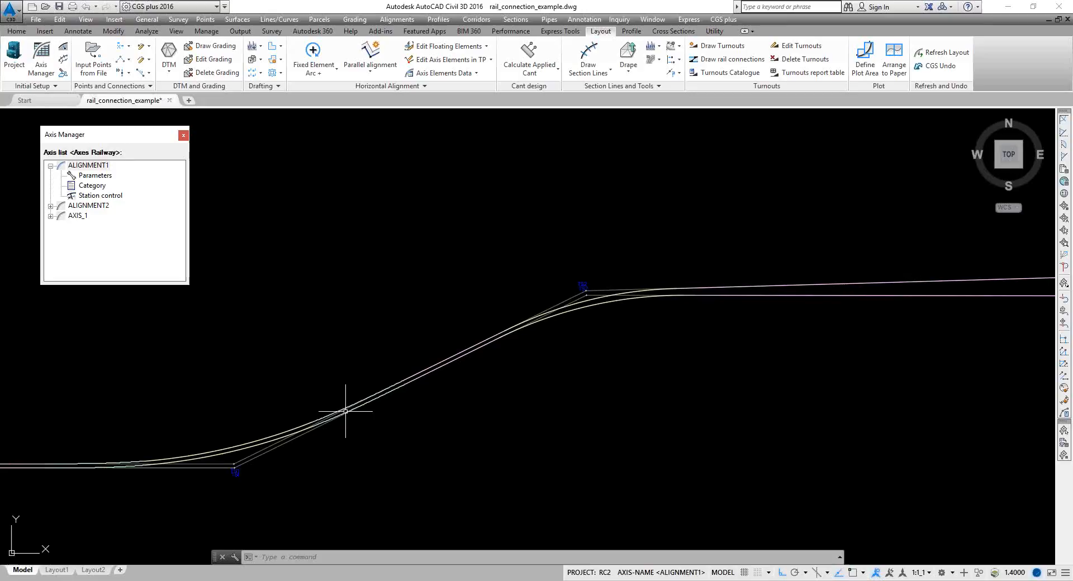
scroll(639, 295, up, 3)
scroll(471, 346, up, 2)
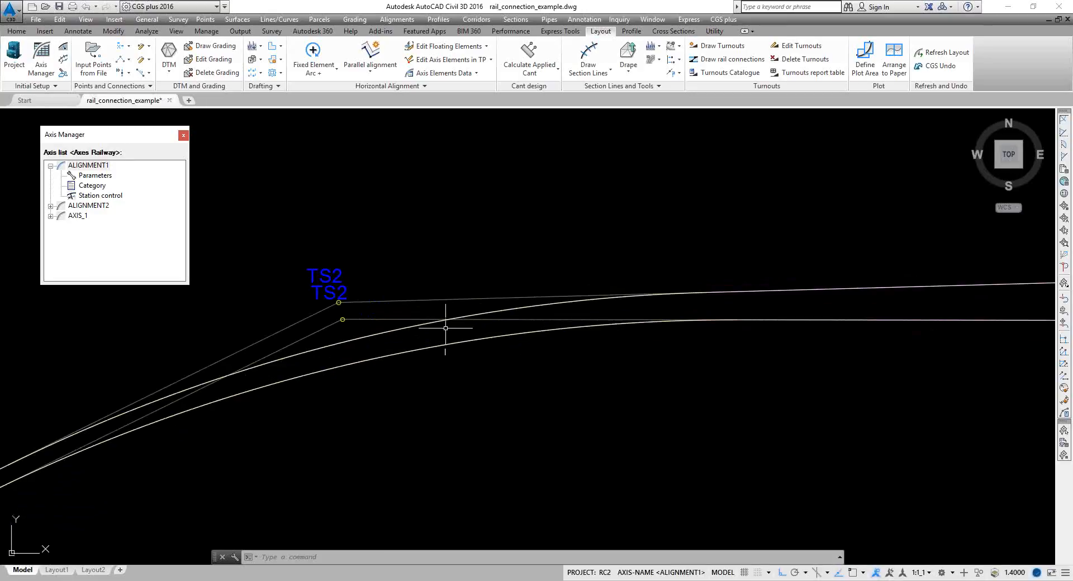
scroll(457, 319, down, 4)
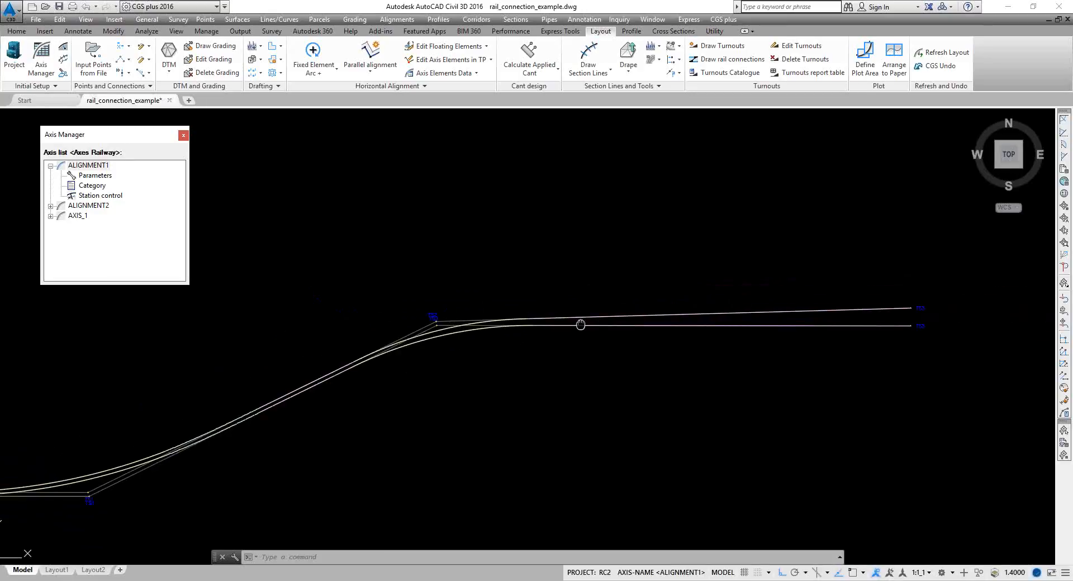
scroll(726, 329, up, 5)
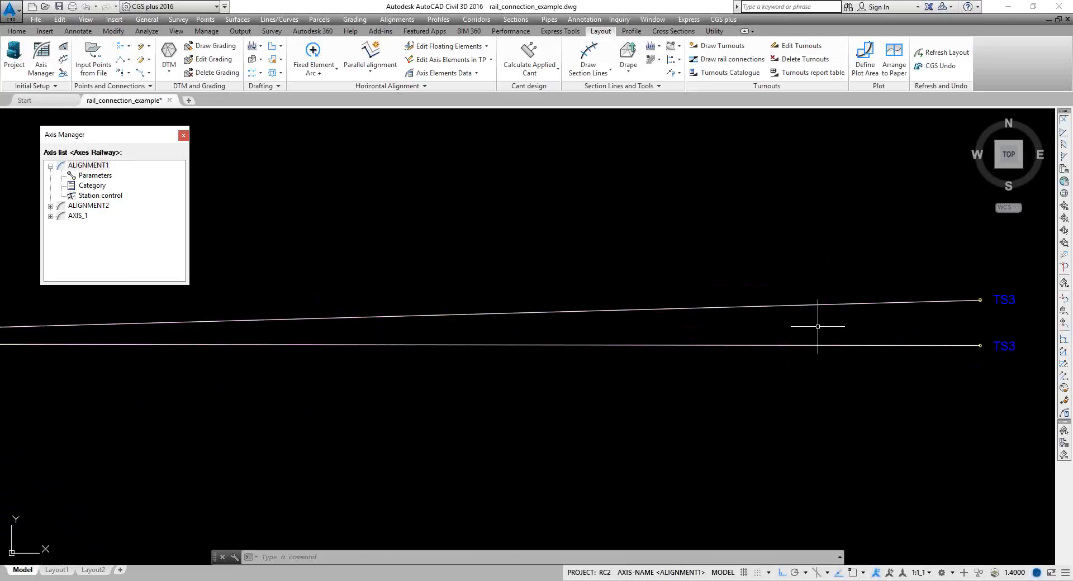
scroll(726, 319, down, 5)
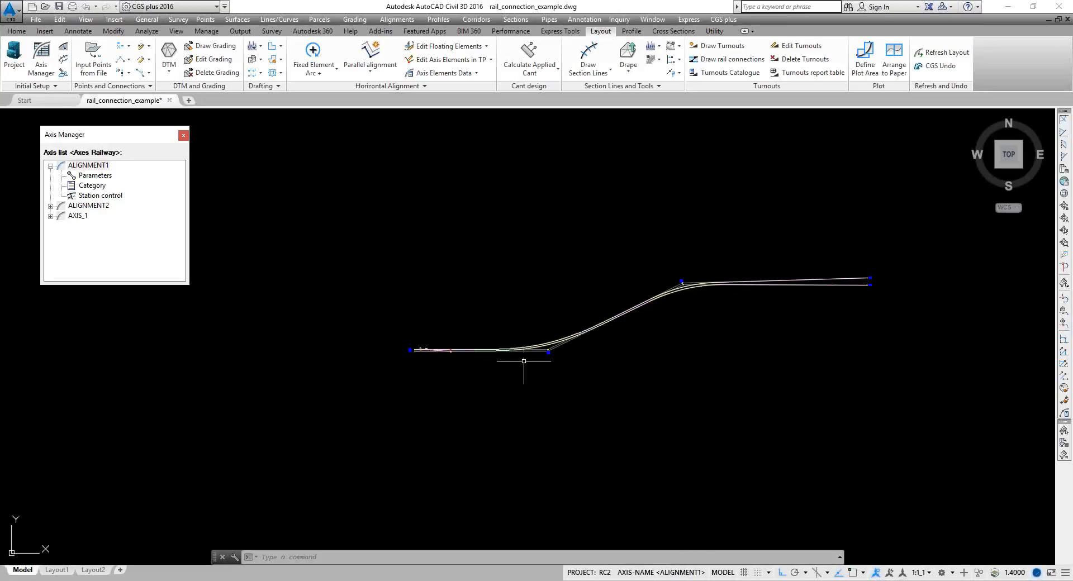
scroll(441, 357, up, 4)
scroll(384, 357, up, 3)
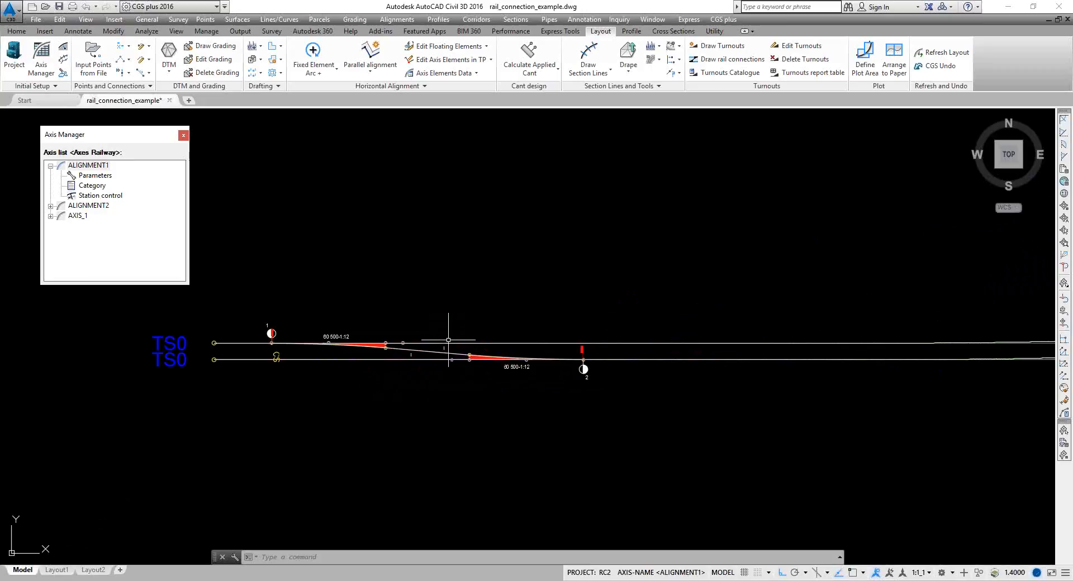
scroll(462, 334, up, 2)
middle_drag(507, 318, 454, 331)
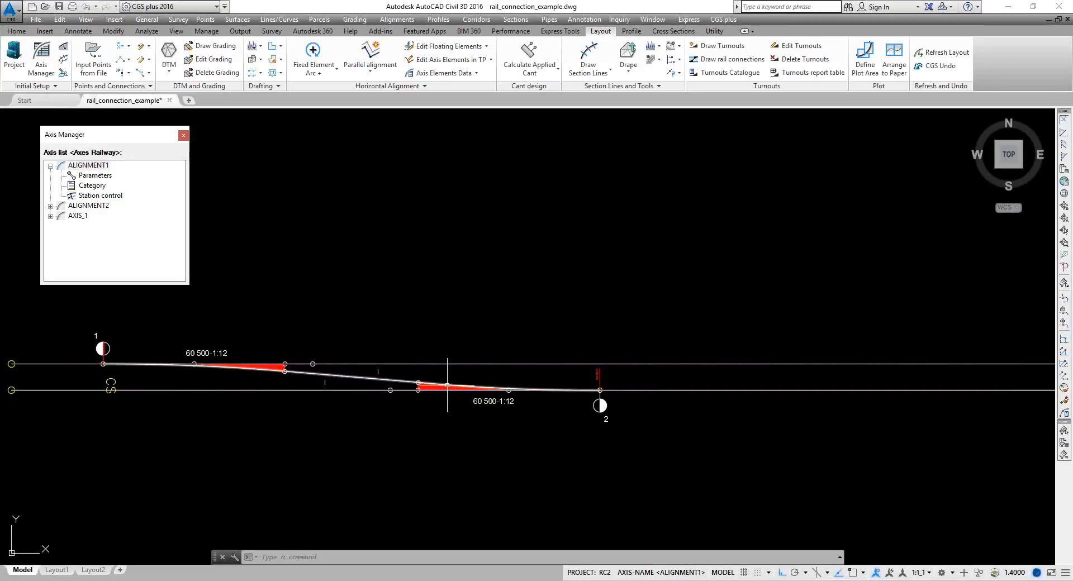
Step: Start a new rail connection with ALIGNMENT2 as the main axis and ALIGNMENT1 as the second axis, picked in the drawing
click(729, 60)
drag(608, 111, 832, 129)
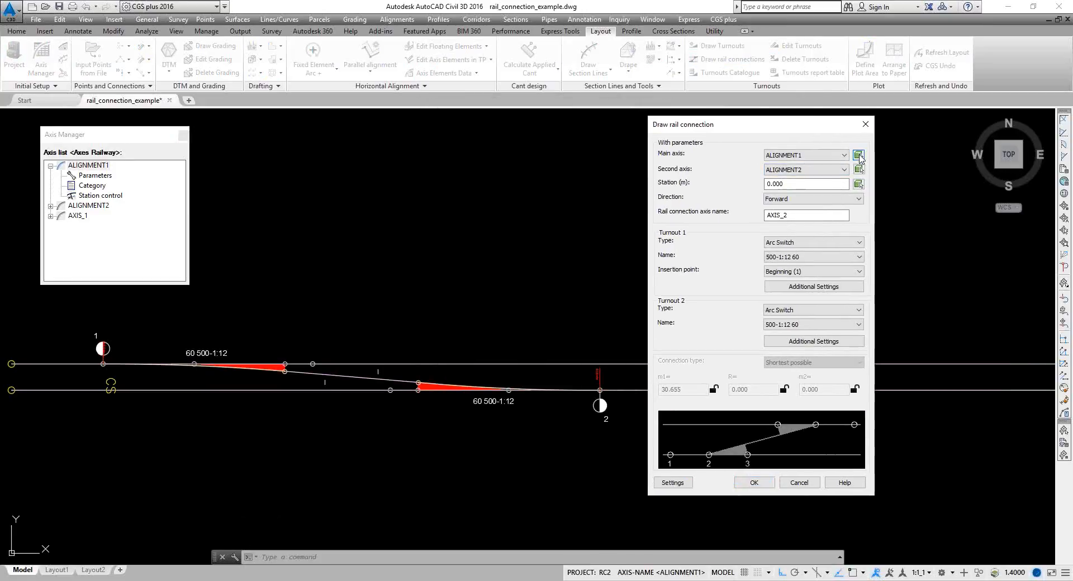
click(858, 156)
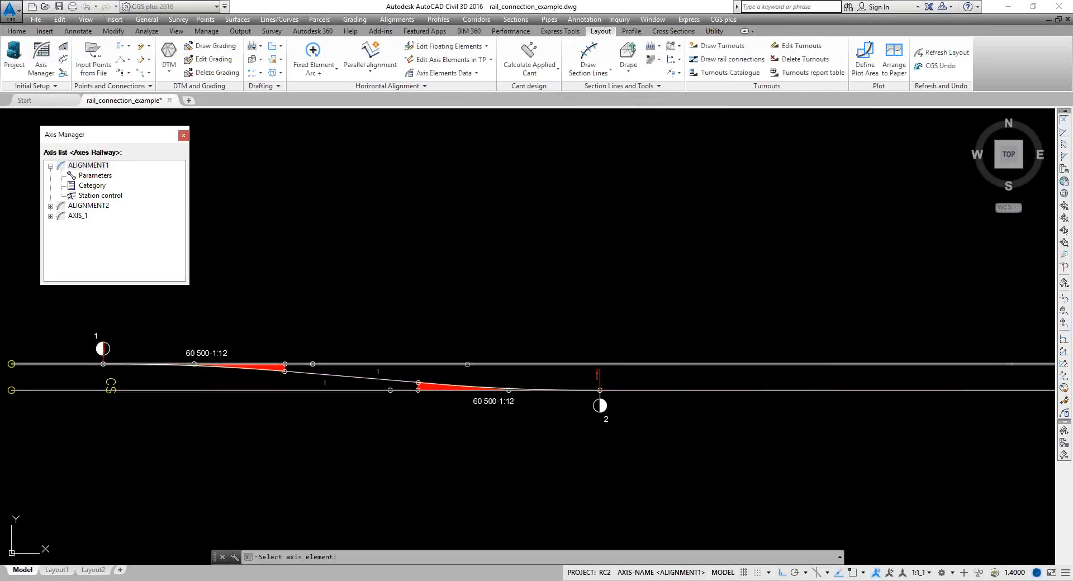
click(467, 365)
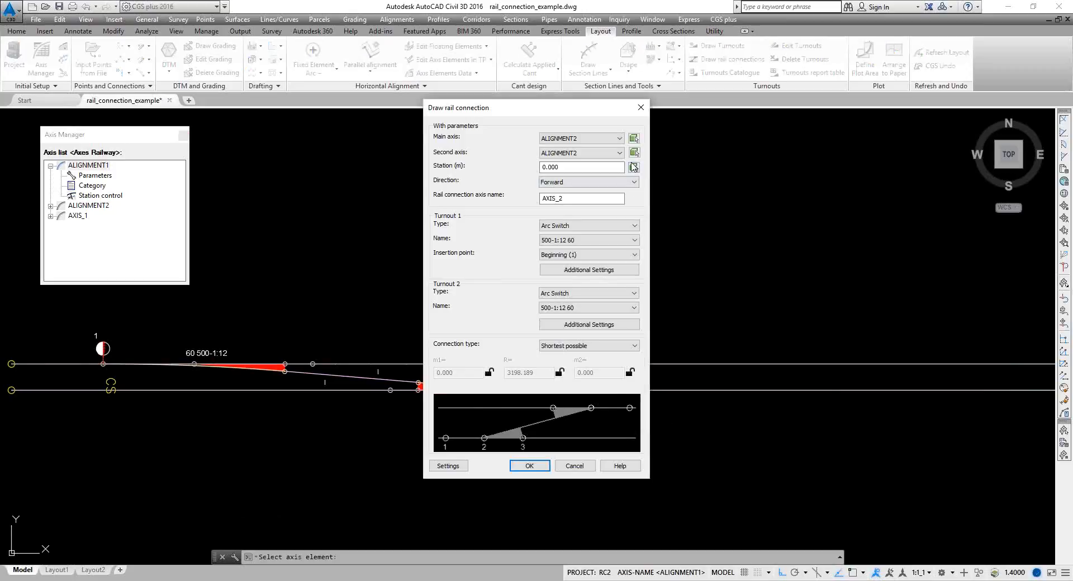
click(634, 153)
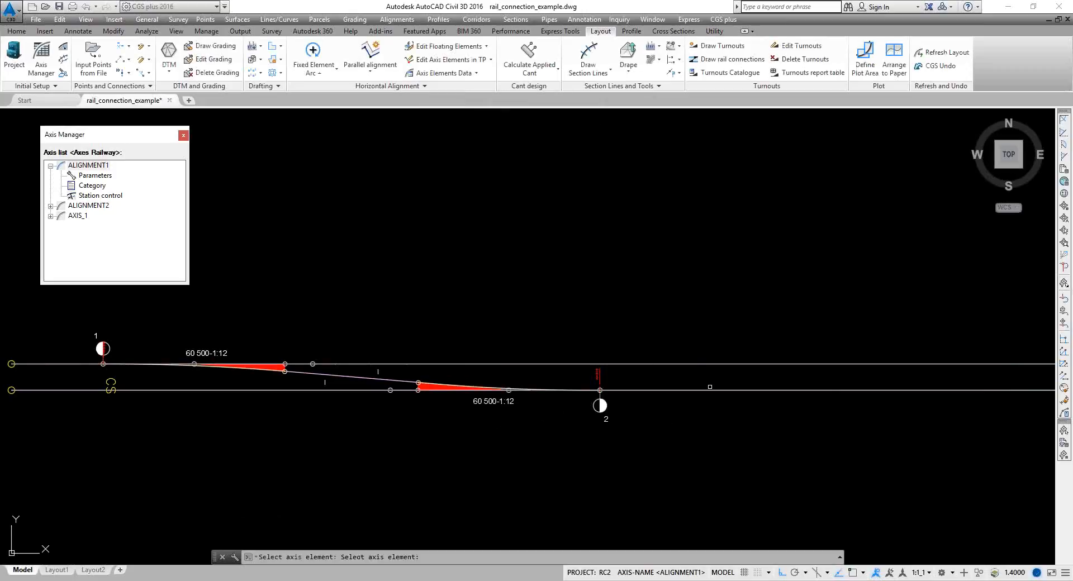
click(710, 390)
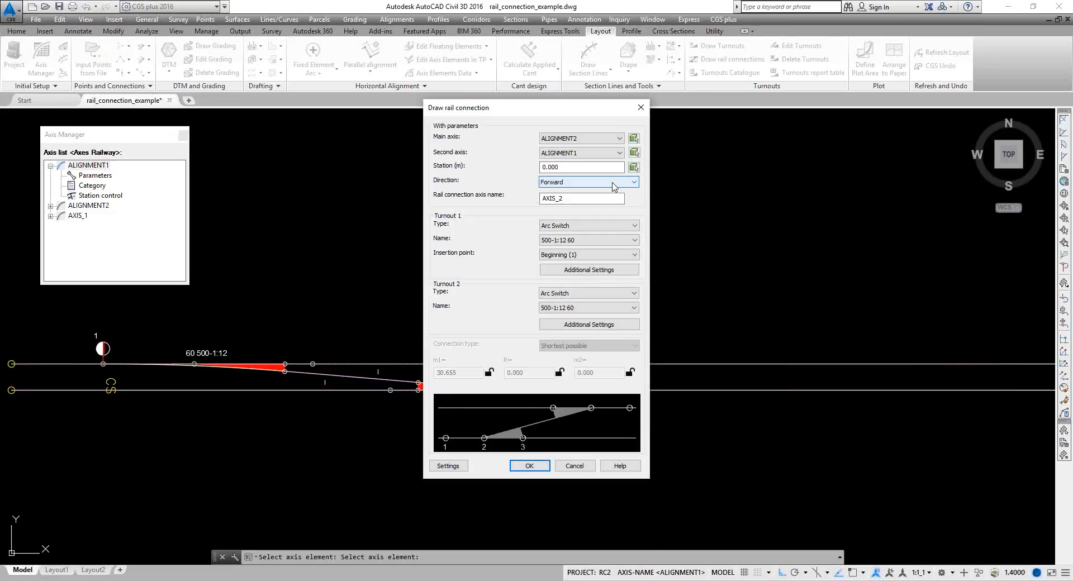
Step: Keep the connection direction as Forward and name the rail connection axis RAIL_CONN_EXAMPLE
click(634, 183)
click(643, 187)
drag(569, 199, 538, 199)
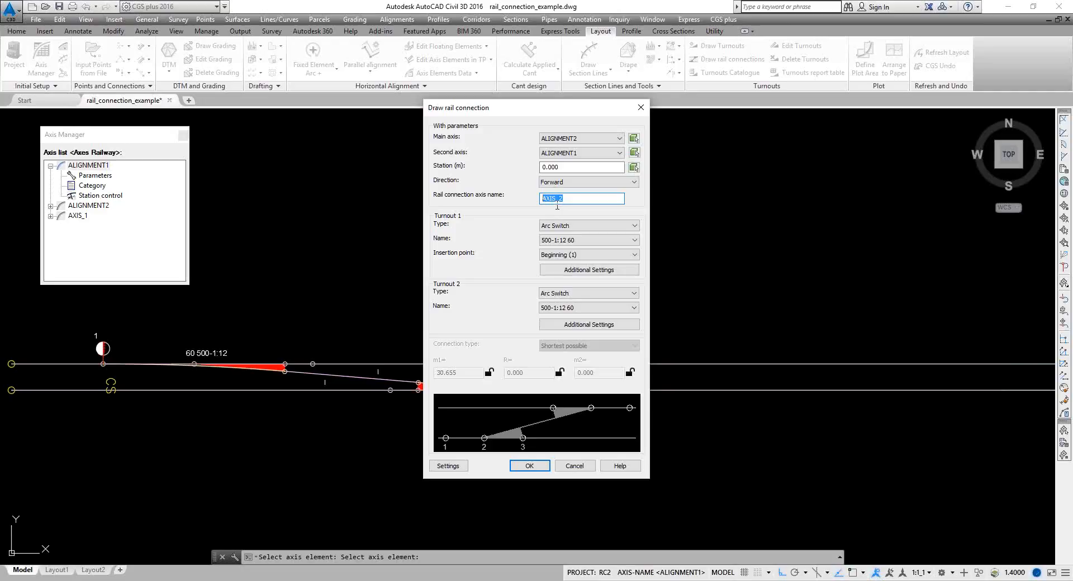
text(RAIL_CONN_EXAMPLE)
drag(603, 199, 547, 198)
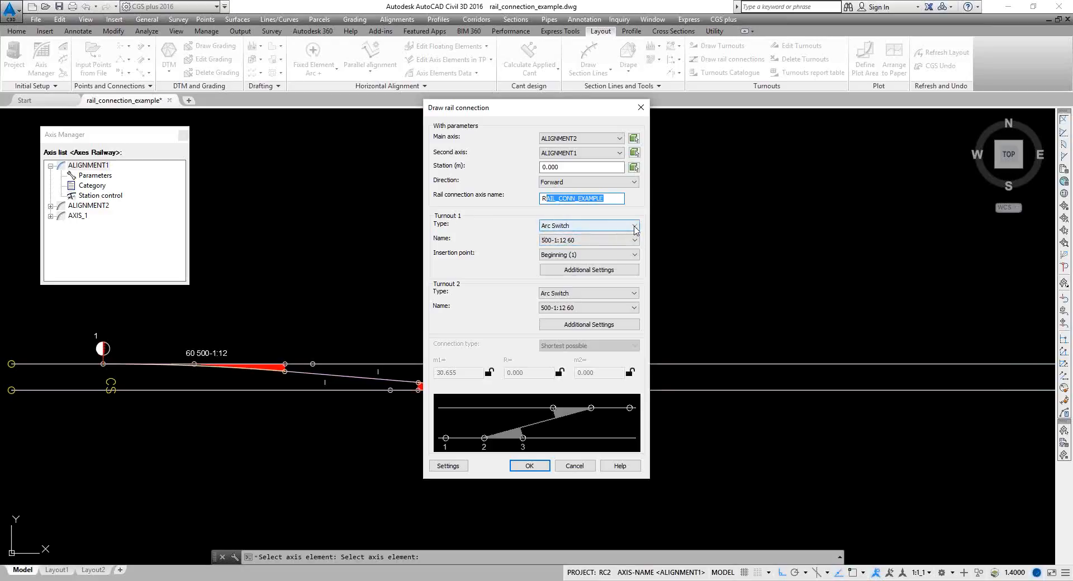
Step: Choose the 500-1:12 60 arc switch for turnout 1 and review its additional settings without changing them
click(632, 241)
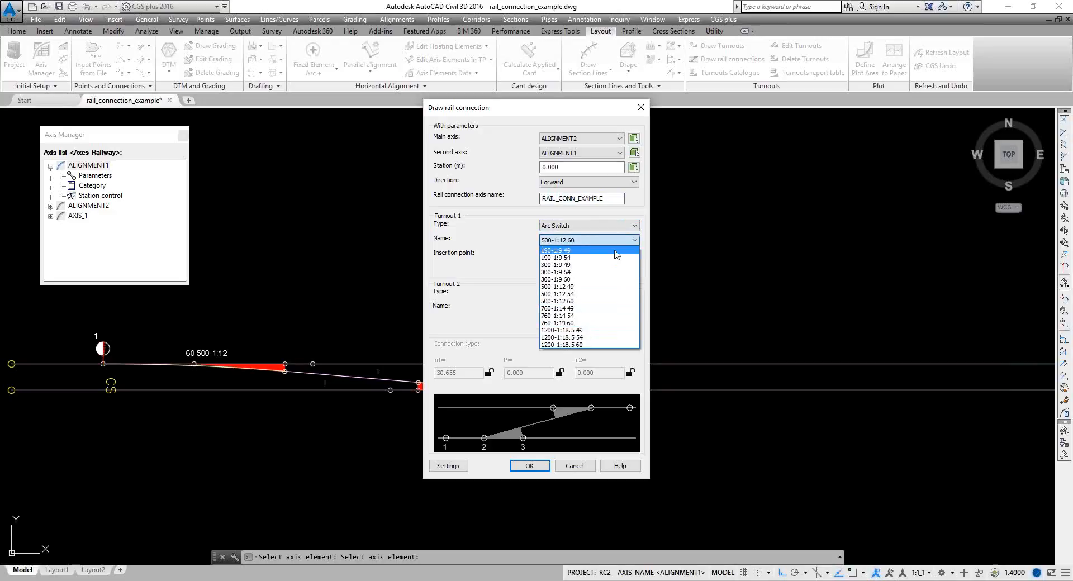
click(607, 303)
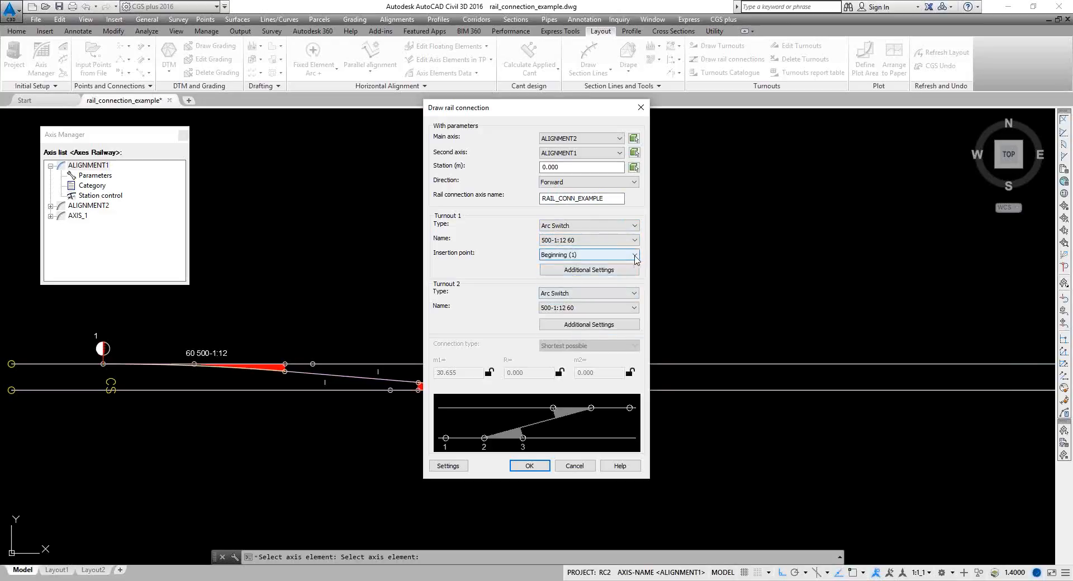
click(626, 270)
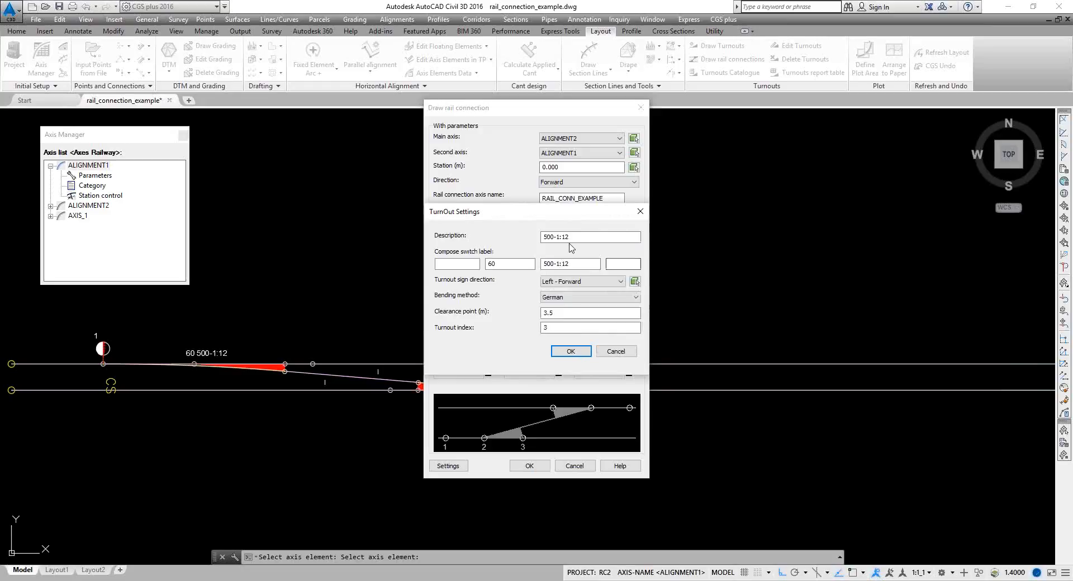
click(640, 212)
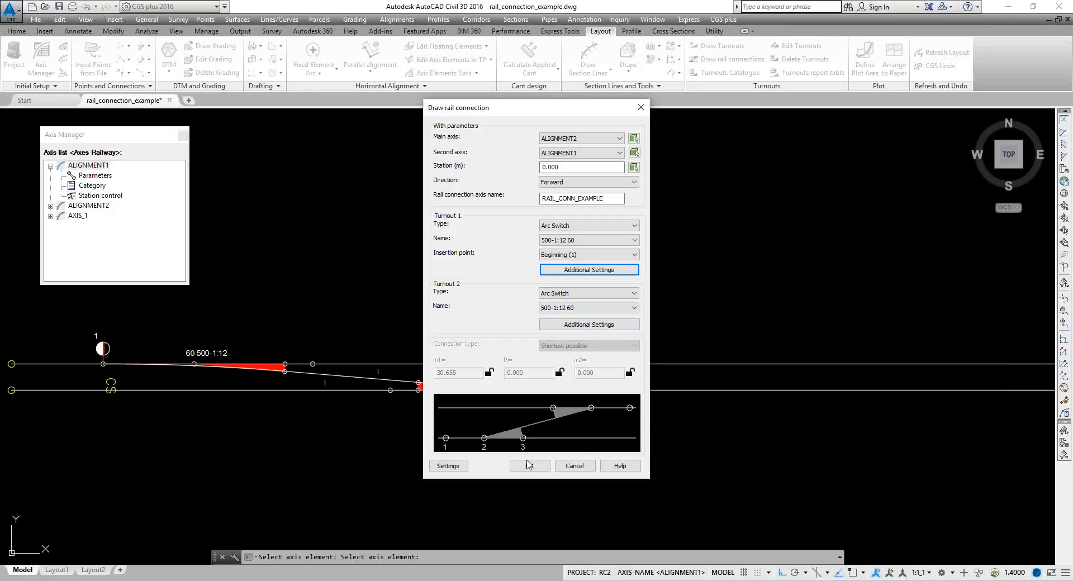
Step: Place the rail connection's start on the upper alignment just beyond the first existing turnout, using the Nearest object snap
click(529, 466)
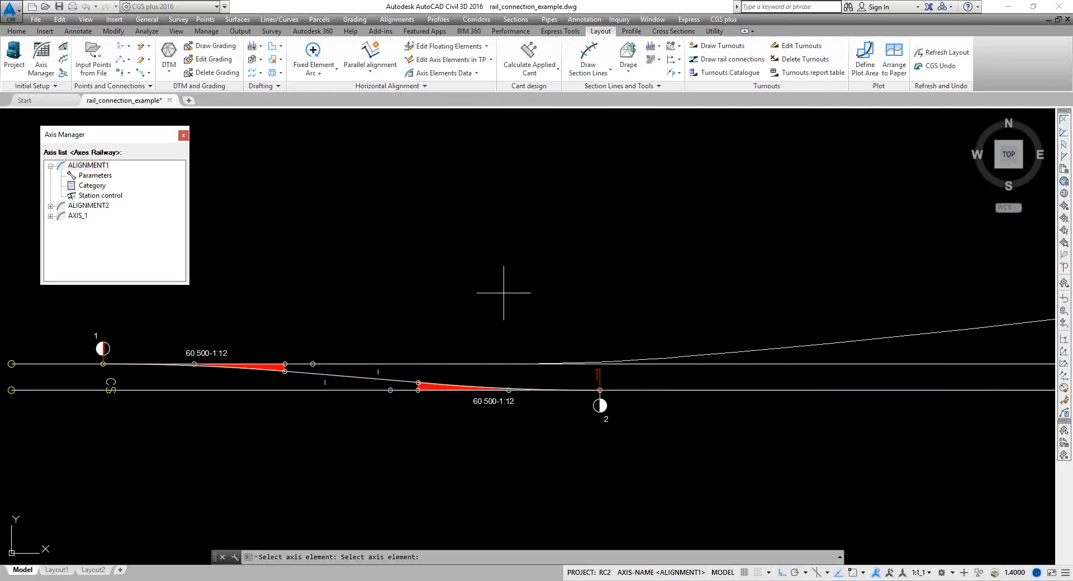
scroll(445, 291, down, 3)
middle_drag(445, 290, 331, 302)
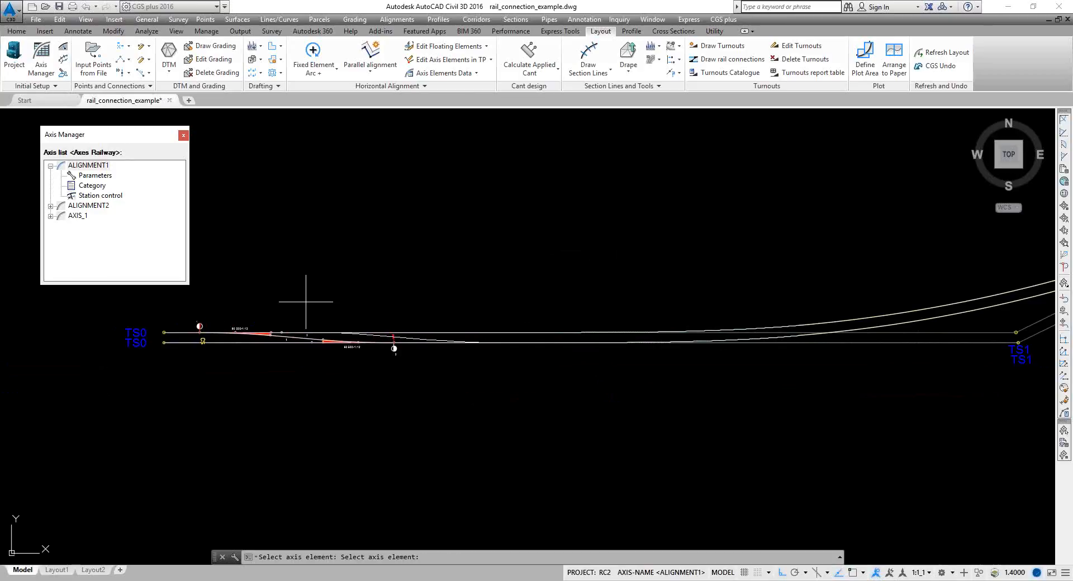
middle_drag(306, 301, 430, 299)
scroll(431, 299, up, 2)
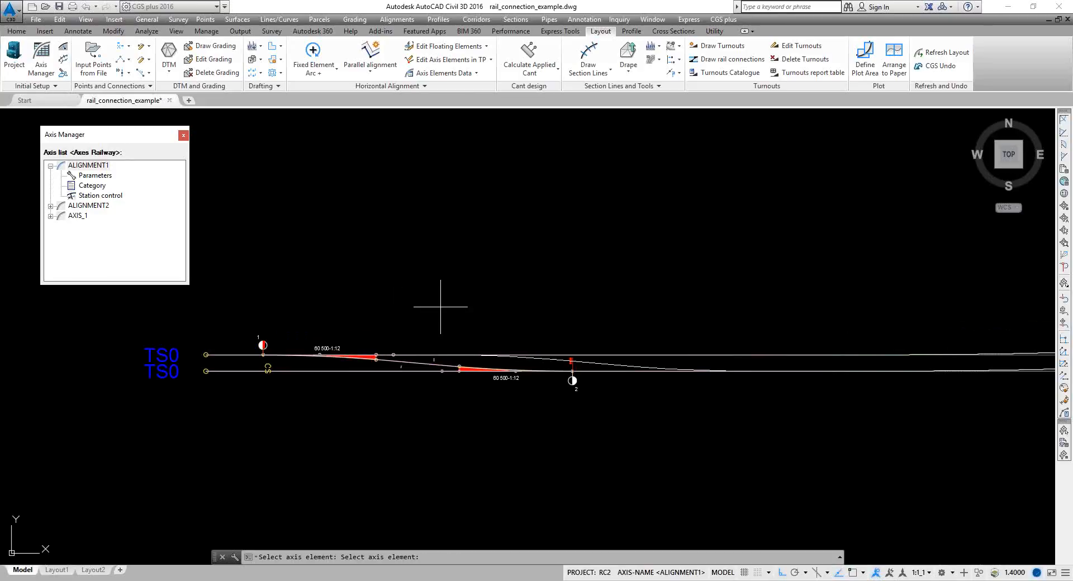
middle_drag(450, 300, 352, 290)
scroll(351, 296, up, 2)
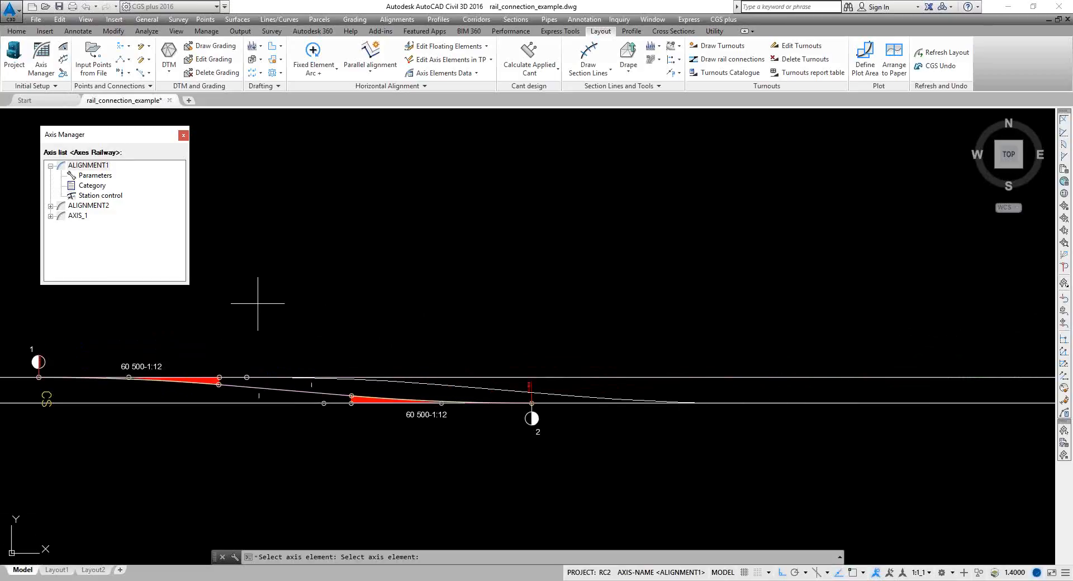
shift+right_click(310, 310)
click(347, 530)
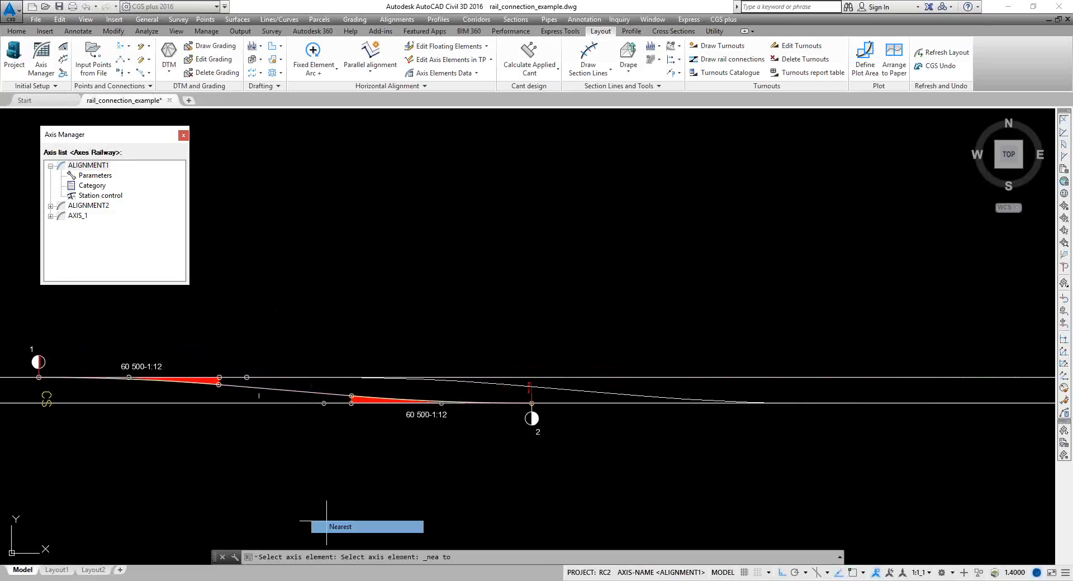
click(305, 376)
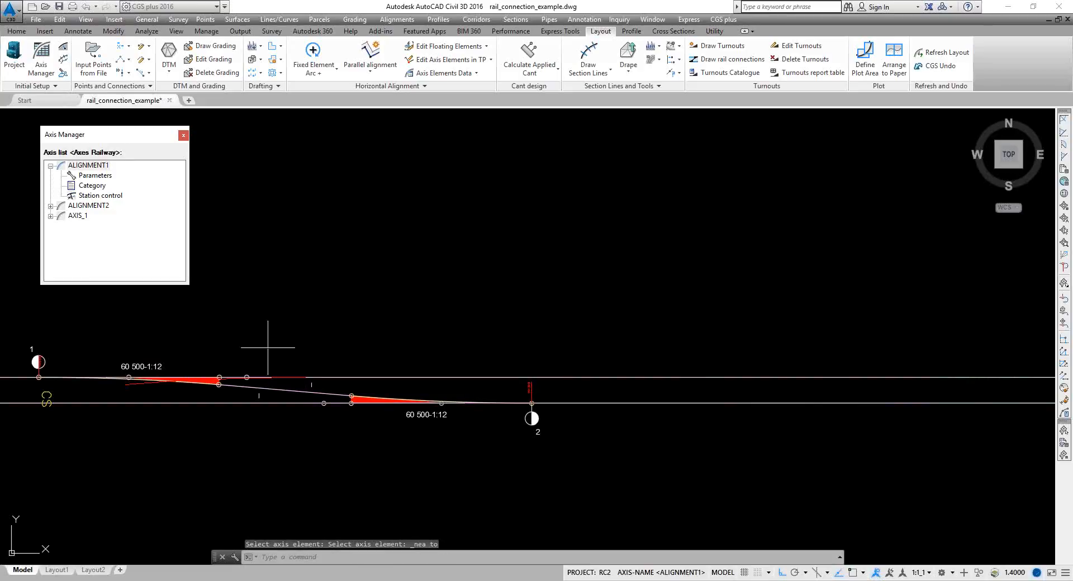
Step: Pick the connection's direction along the upper alignment, set its station to 82.45 m and draw the rail connection
scroll(287, 347, down, 2)
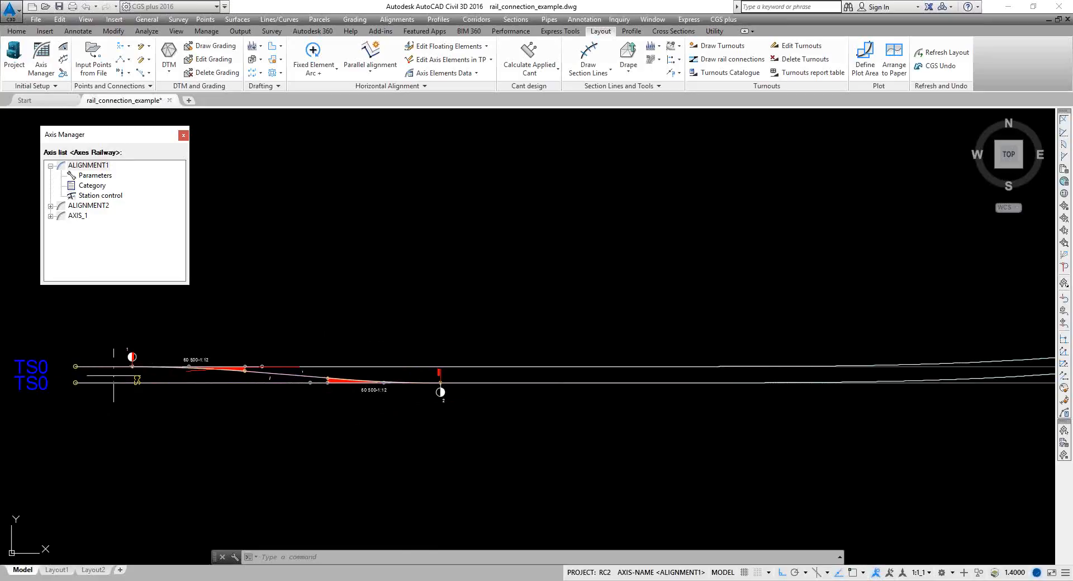
scroll(121, 366, up, 2)
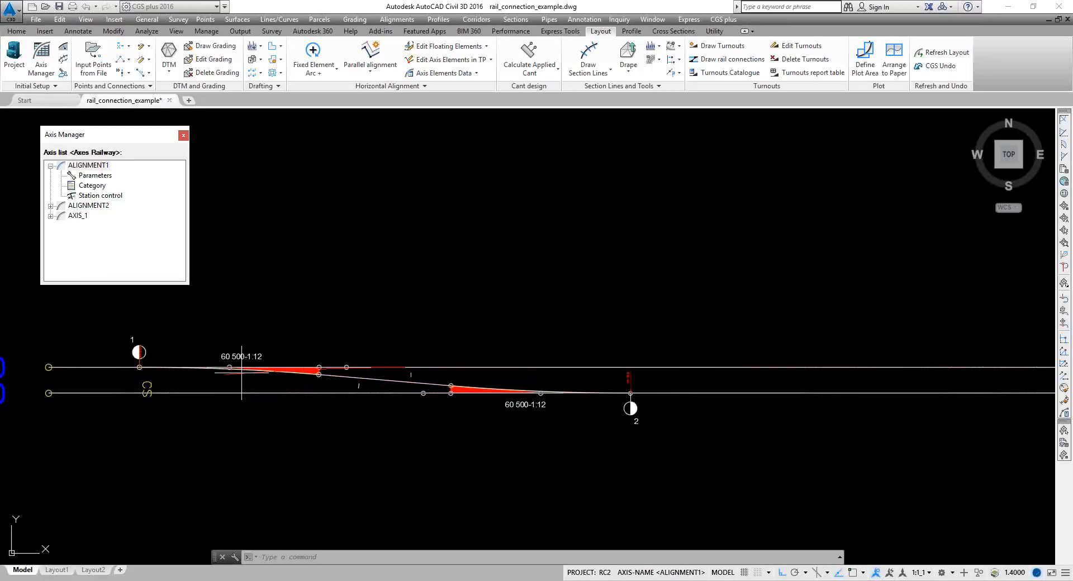
click(368, 367)
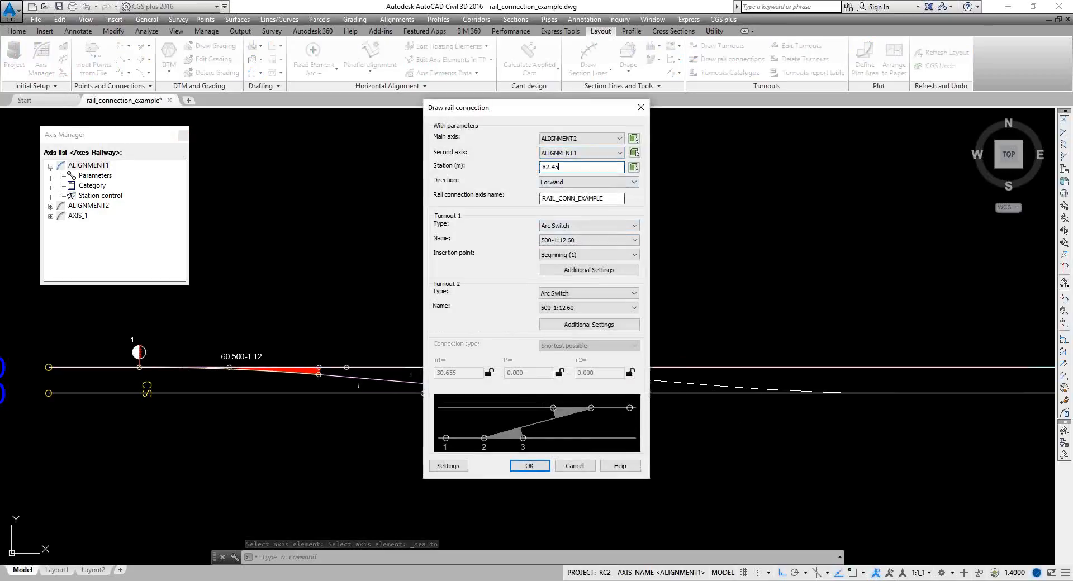
drag(566, 114, 818, 129)
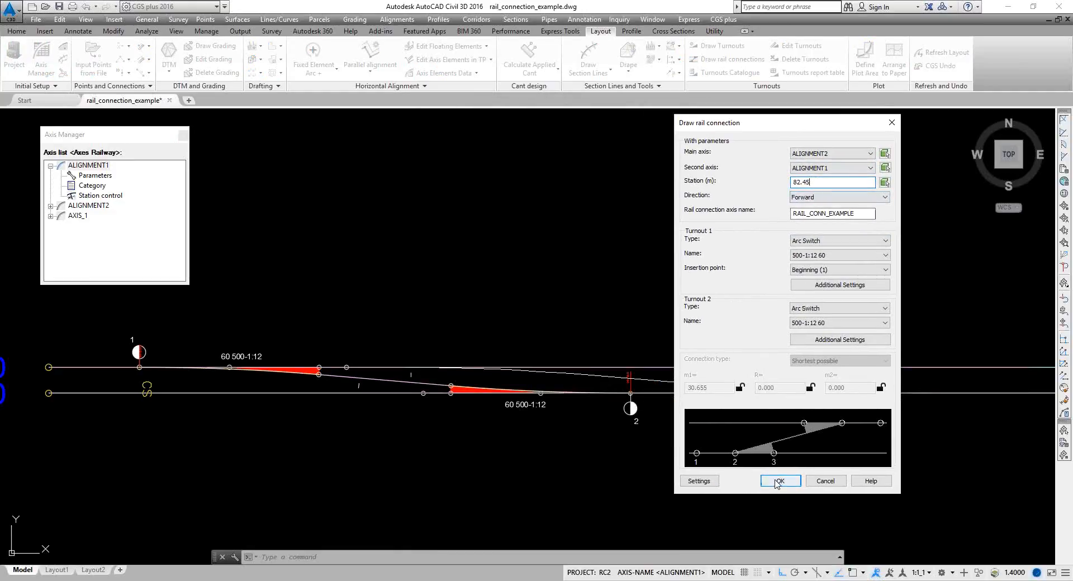
click(777, 482)
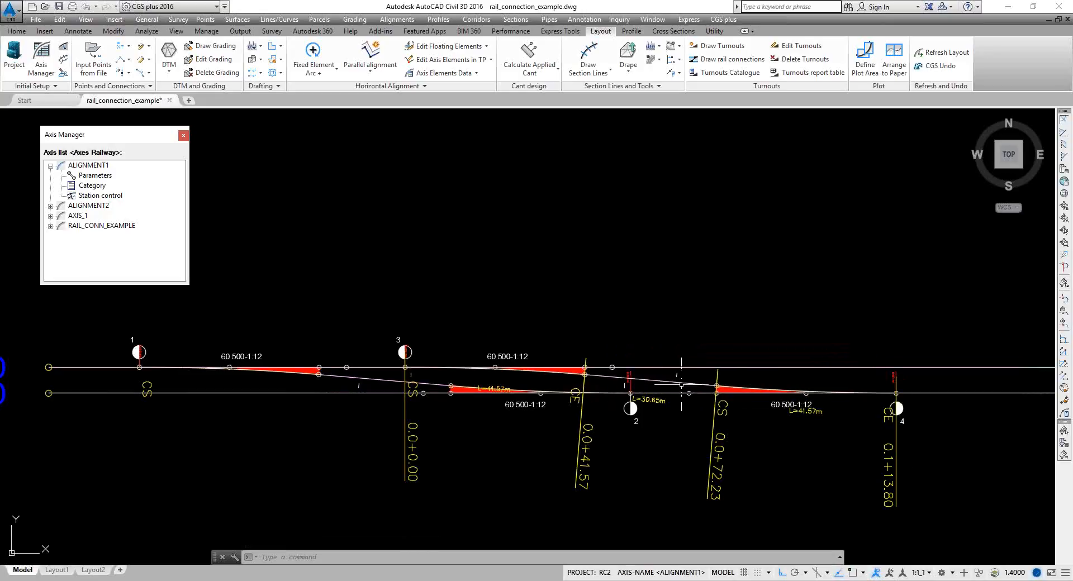
Step: Edit the new rail connection between turnouts 3 and 4, changing turnout 2 in its settings to 300-1:9 60
middle_drag(669, 380, 607, 340)
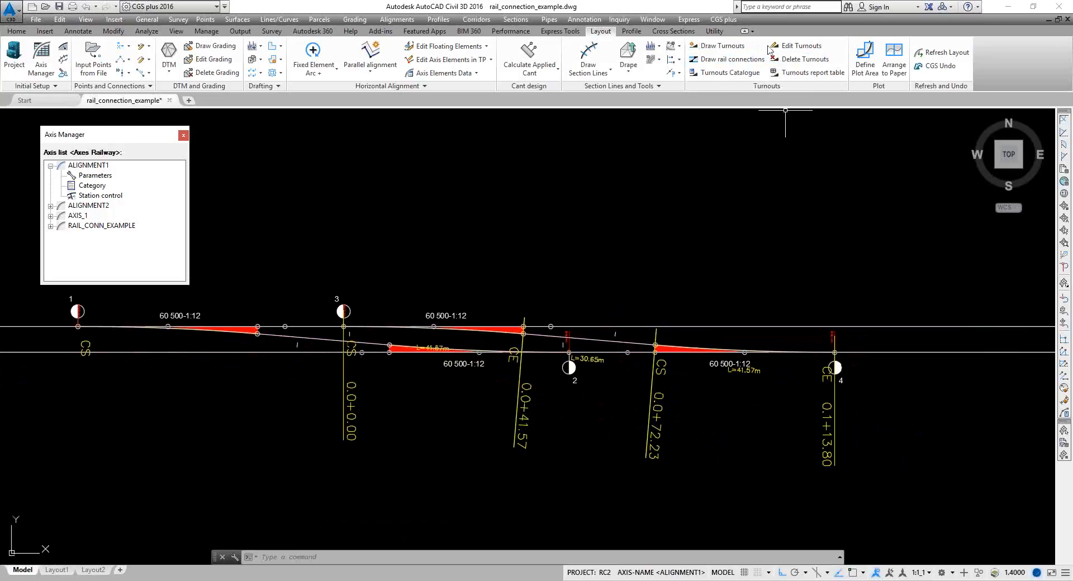
click(796, 46)
click(615, 342)
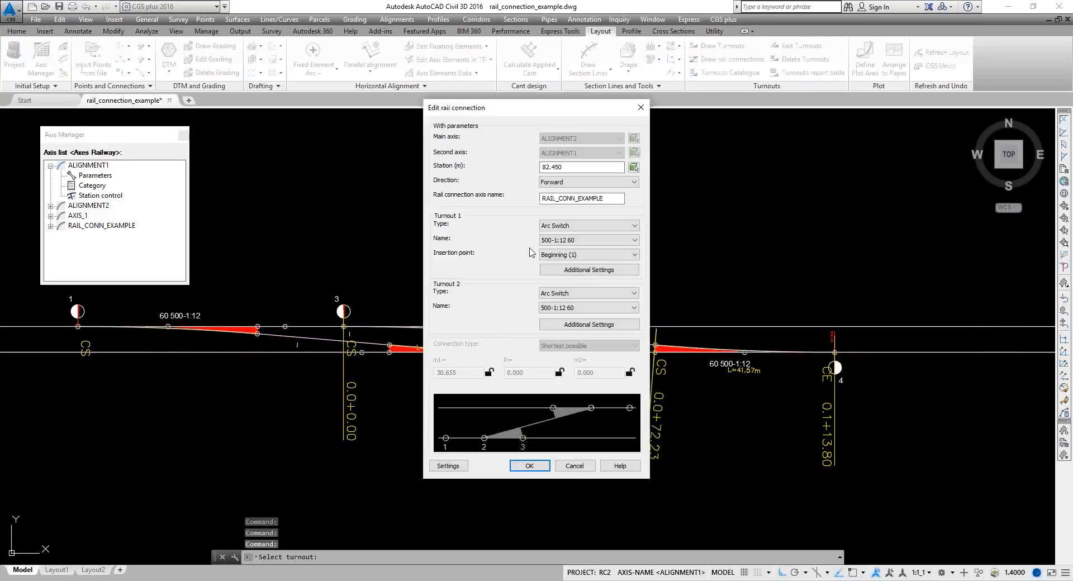
mouse_move(507, 112)
mouse_down()
mouse_move(557, 125)
mouse_move(853, 130)
mouse_up()
click(908, 324)
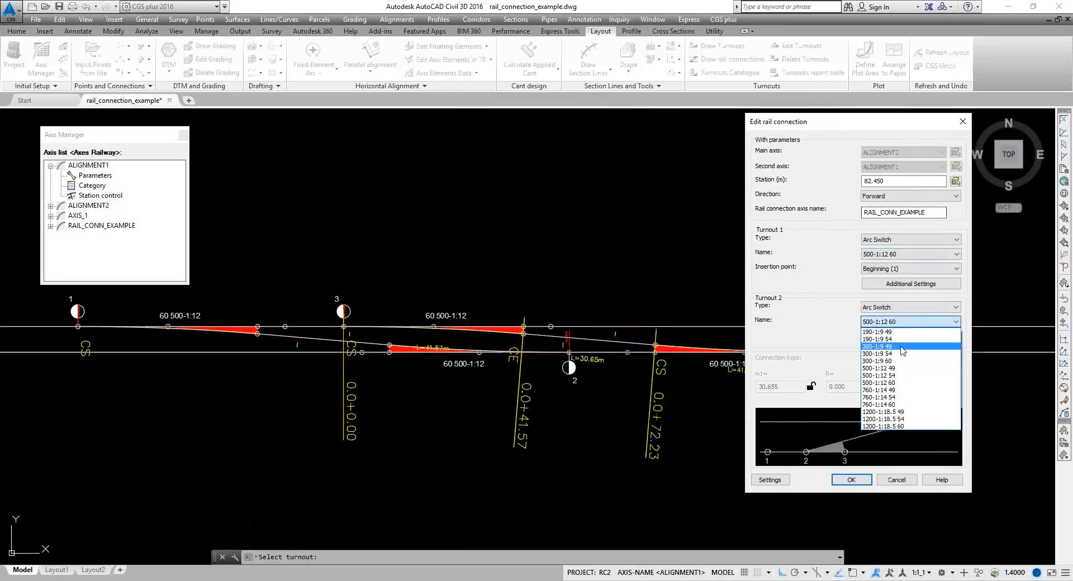
click(901, 365)
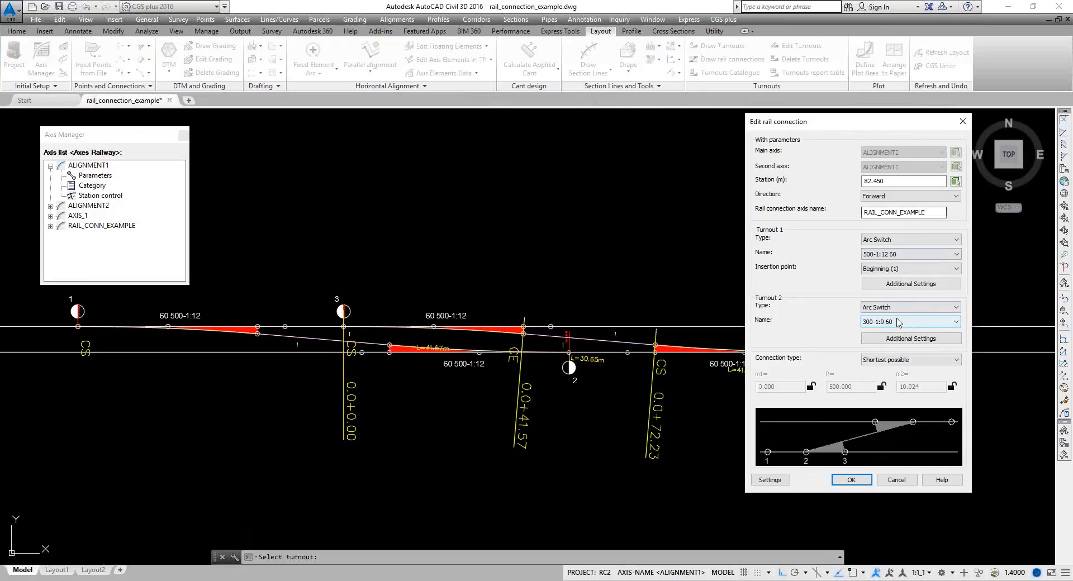
click(851, 481)
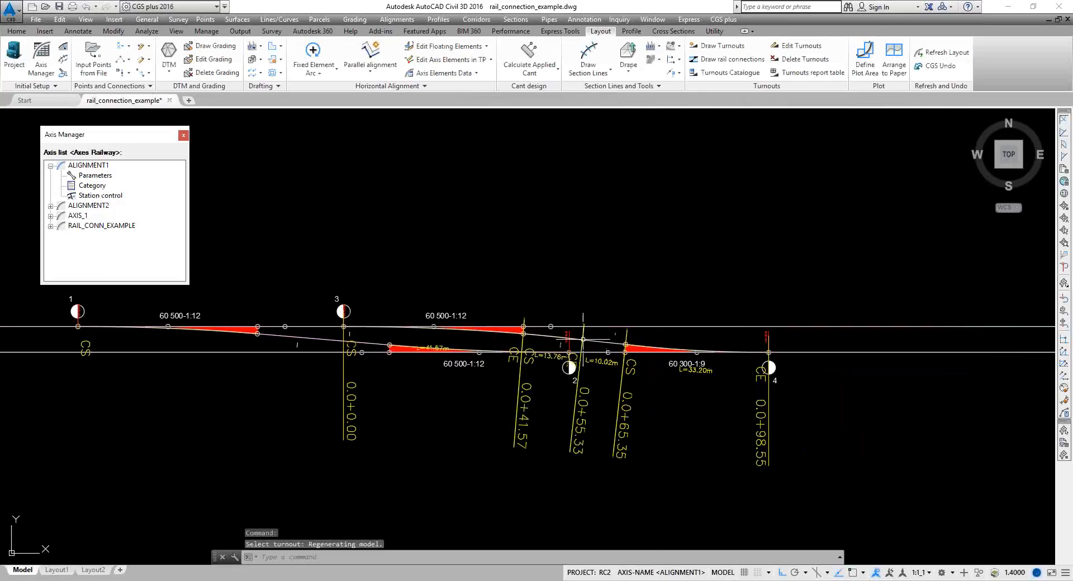
Step: Examine the vertices and element boundaries of the rail connection axis between turnouts 3 and 4
scroll(541, 335, up, 2)
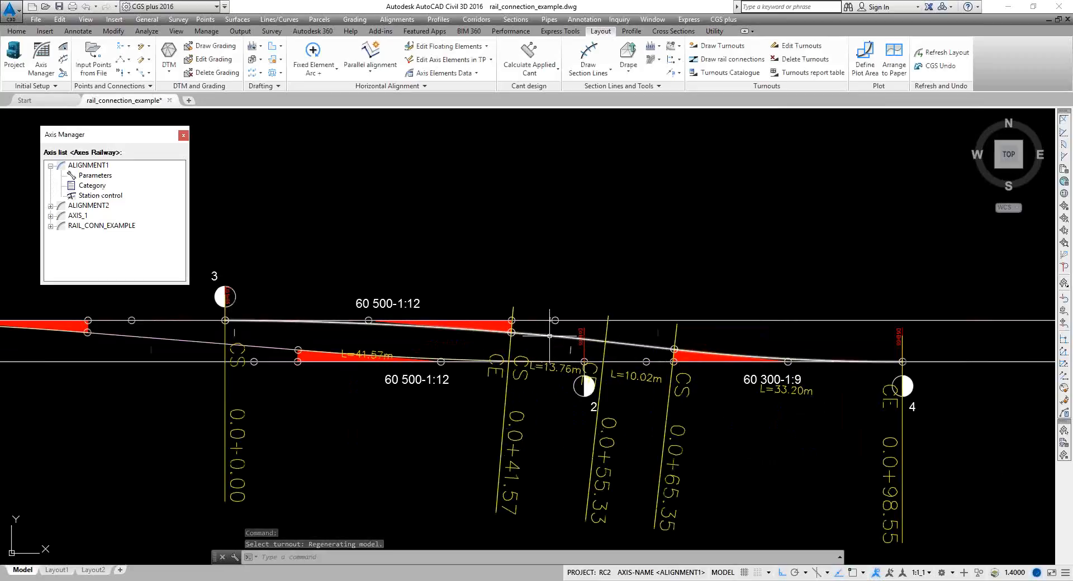
click(572, 340)
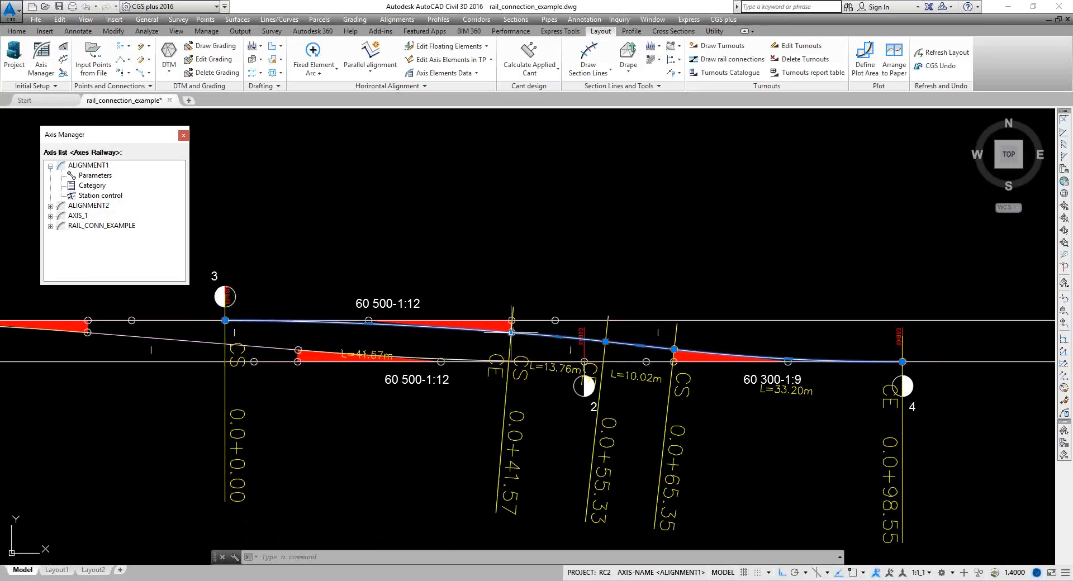
mouse_move(511, 333)
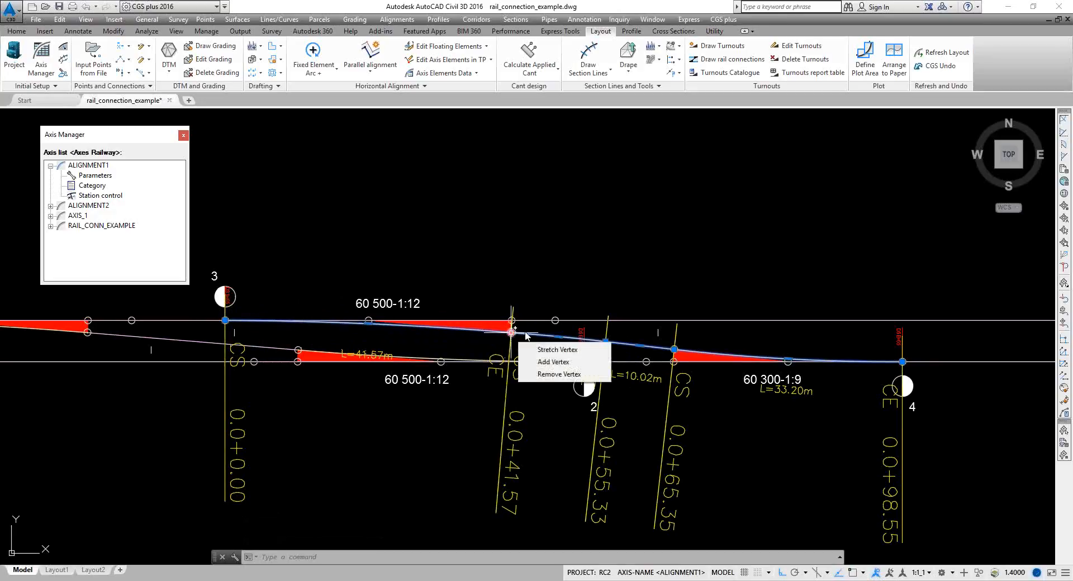
click(606, 342)
click(605, 341)
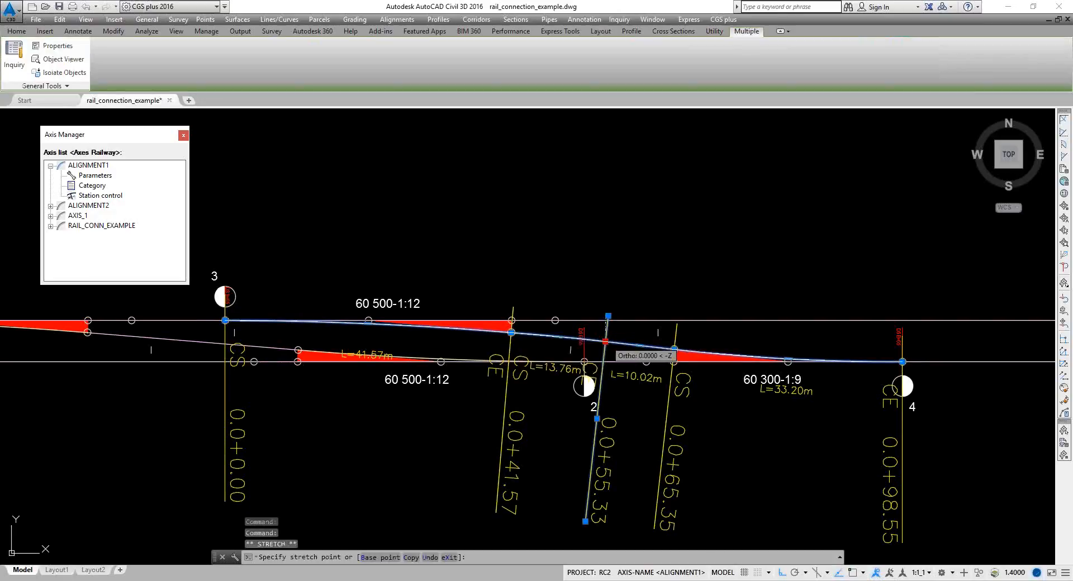
key(Escape)
key(Escape)
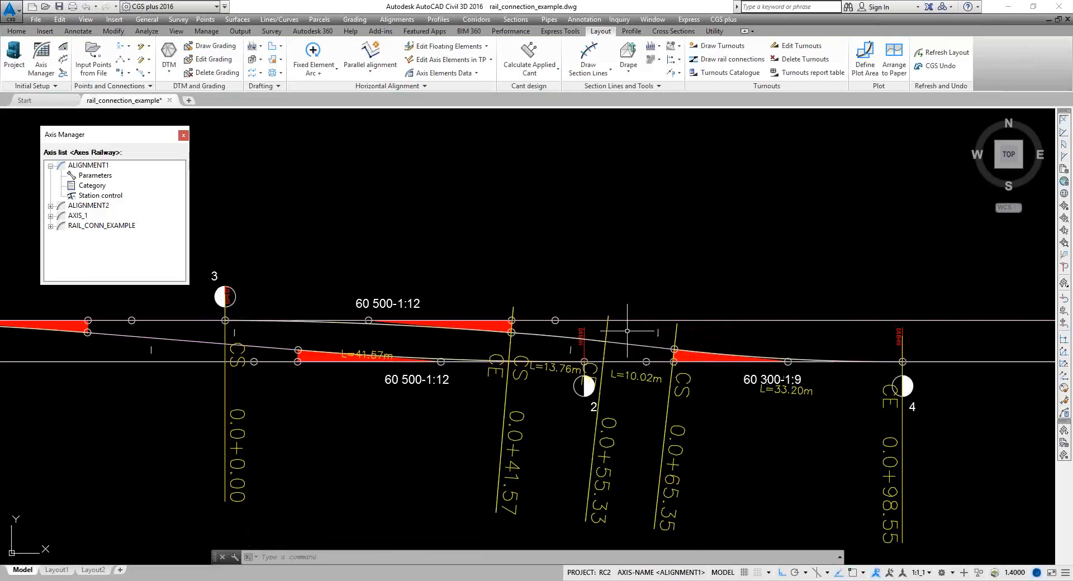
Step: Edit the rail connection between turnouts 3 and 4 and change its connection type to Regular
middle_drag(636, 330, 646, 310)
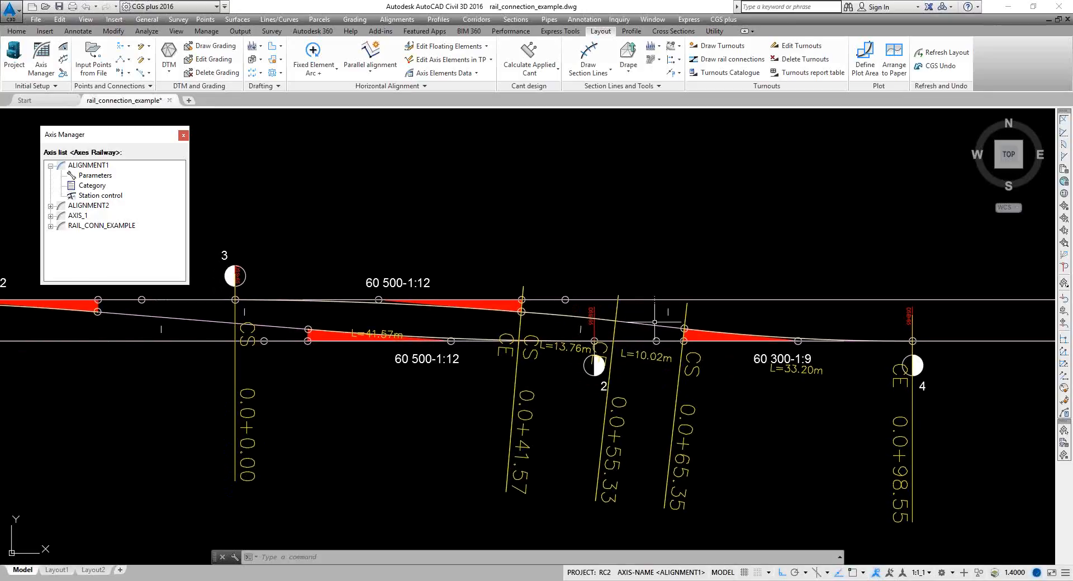
click(791, 48)
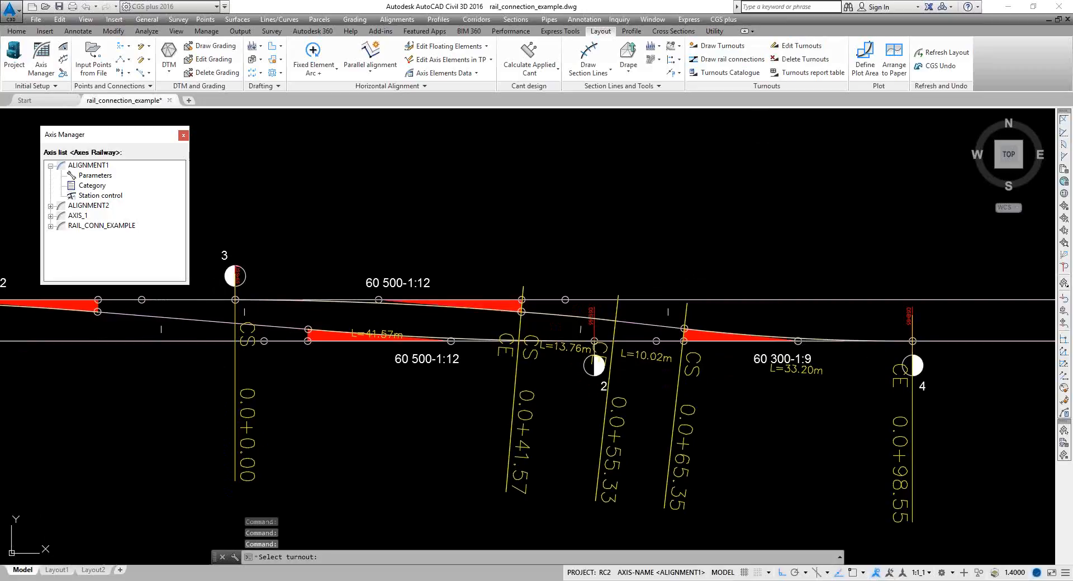
click(552, 319)
drag(532, 113, 878, 138)
click(909, 364)
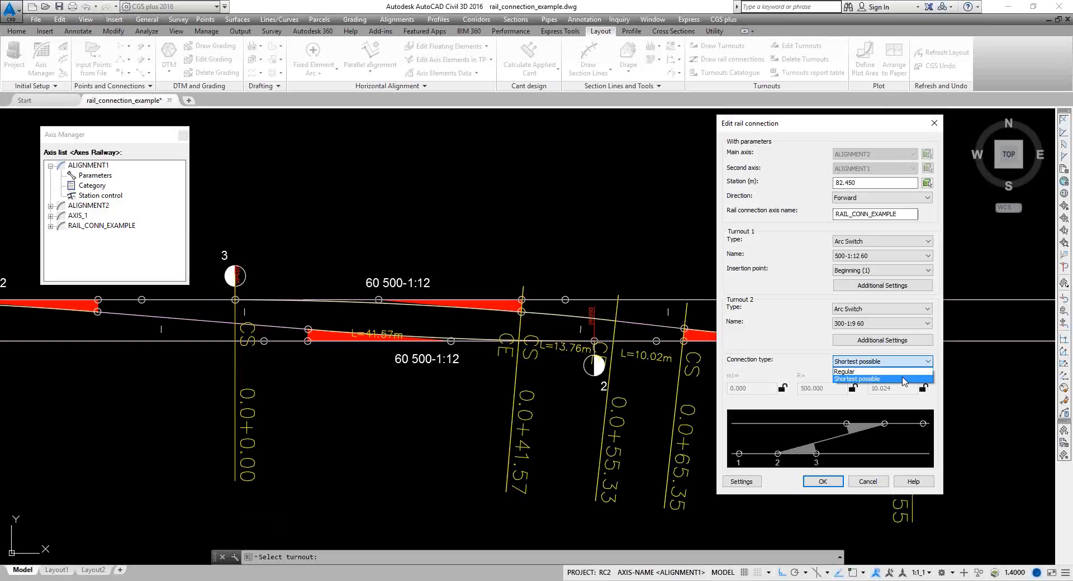
click(901, 372)
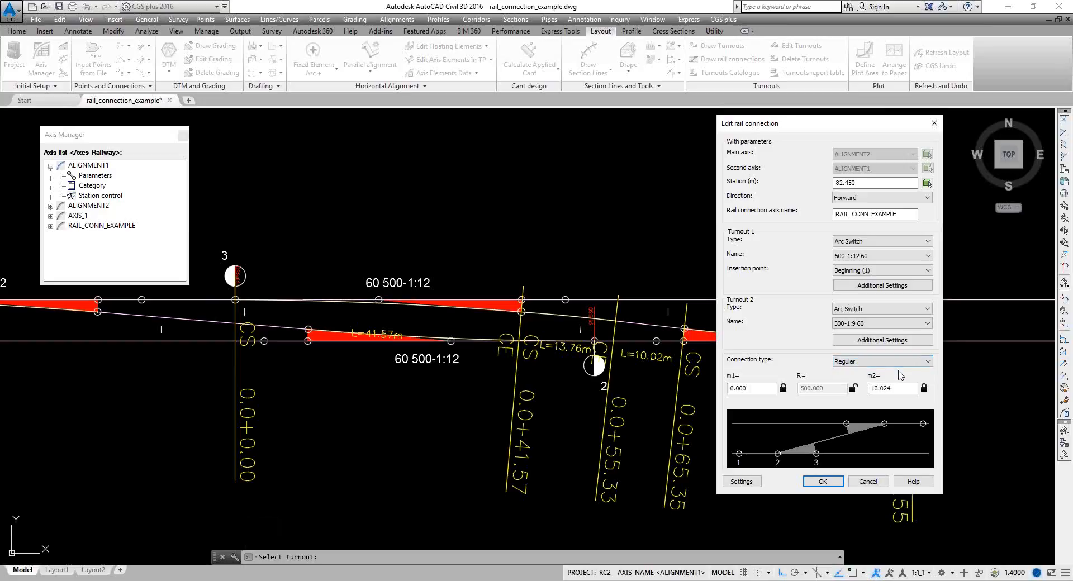
Step: Set both connecting lengths of the rail connection, m1 and m2, to 6
click(759, 388)
drag(759, 388, 727, 395)
text(5)
drag(746, 391, 722, 388)
text(6)
click(888, 388)
drag(890, 388, 869, 388)
text(6)
click(763, 389)
Step: Fix the radius R instead of m2, set it to 300 and apply the rail connection edit
click(853, 388)
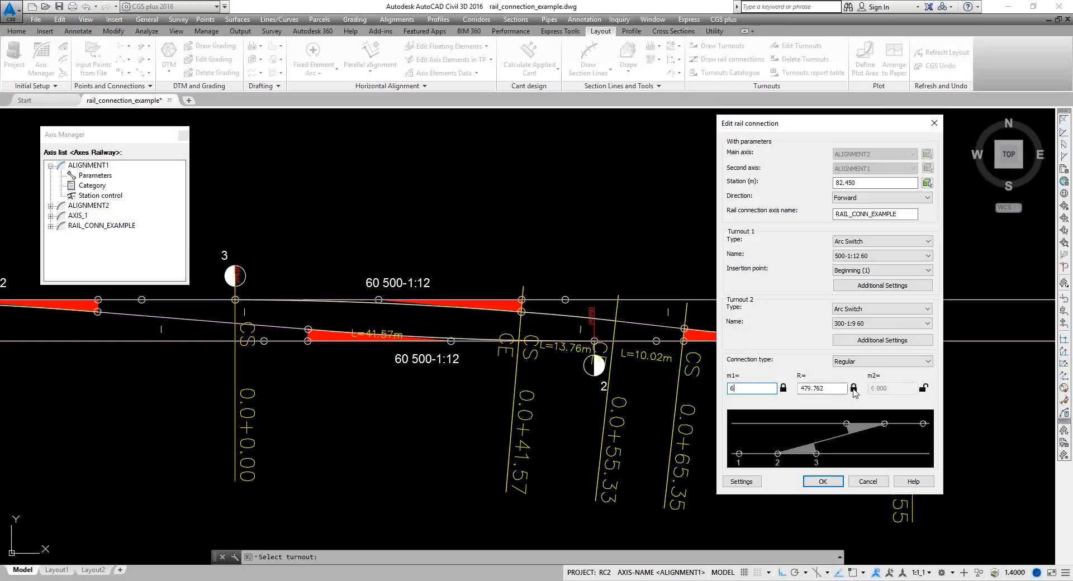
double_click(821, 389)
text(300)
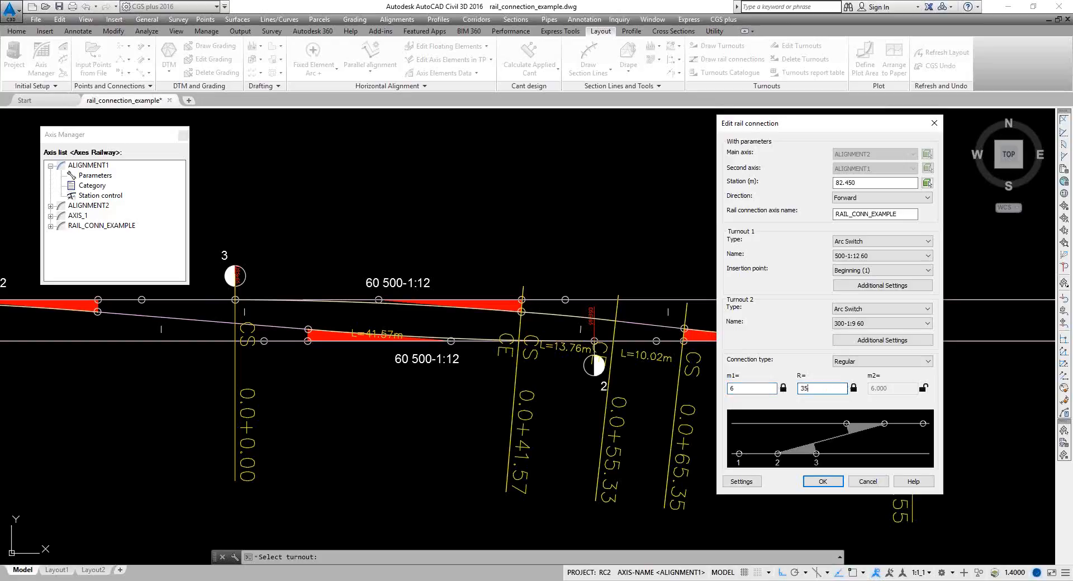
click(760, 391)
click(819, 482)
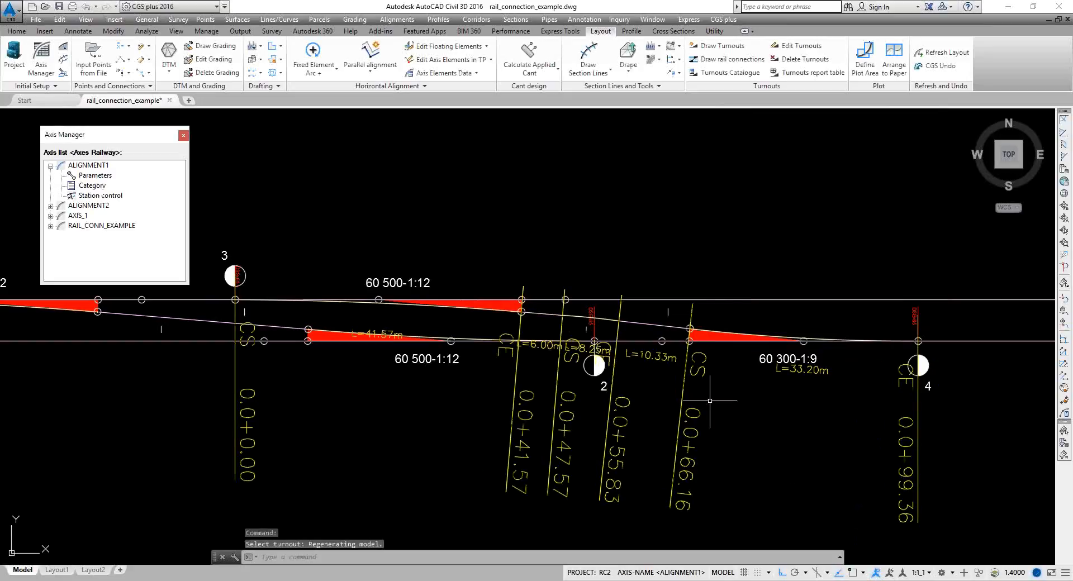
Step: Examine the intermediate elements and their lengths along the edited rail connection between turnouts 3 and 4
scroll(536, 346, up, 2)
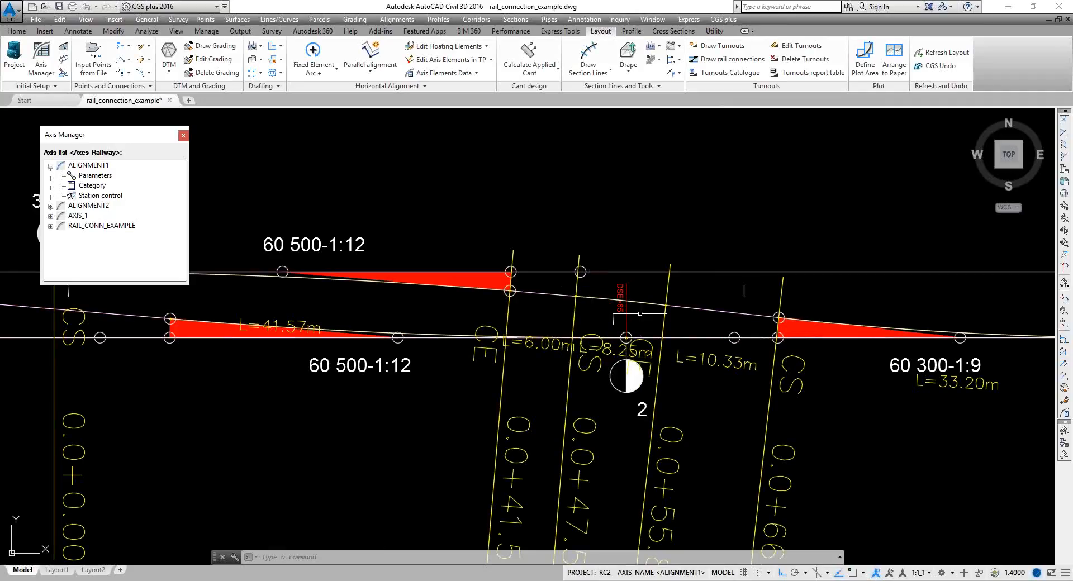
click(740, 316)
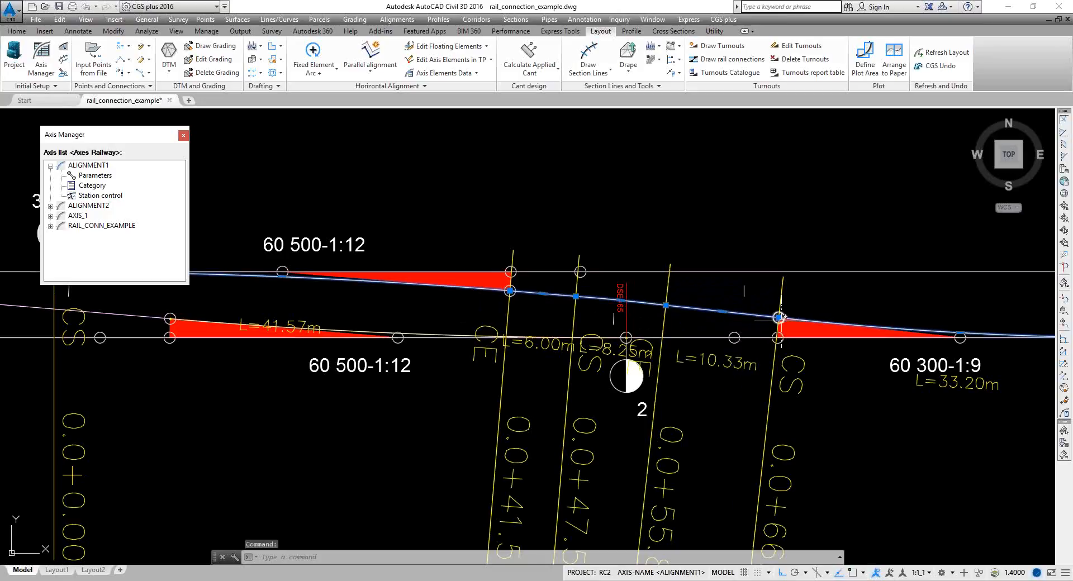
key(Escape)
scroll(735, 318, down, 3)
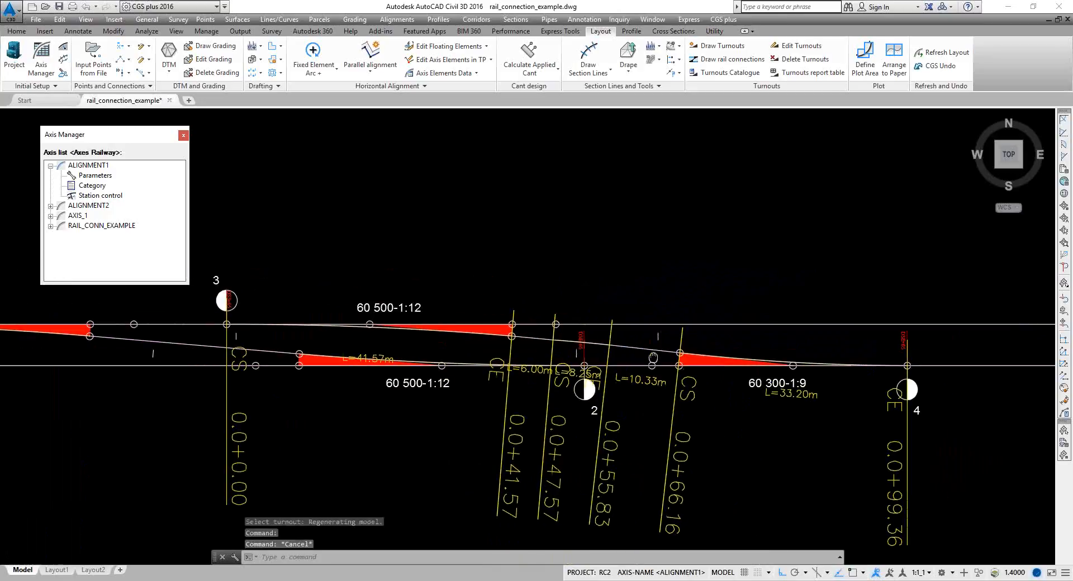
scroll(592, 362, down, 3)
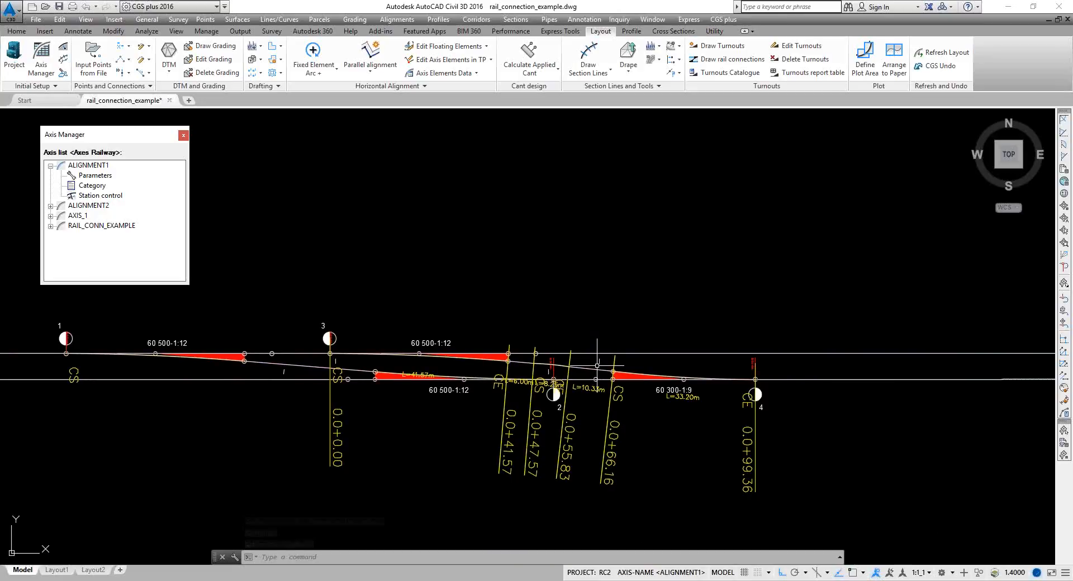
mouse_move(587, 386)
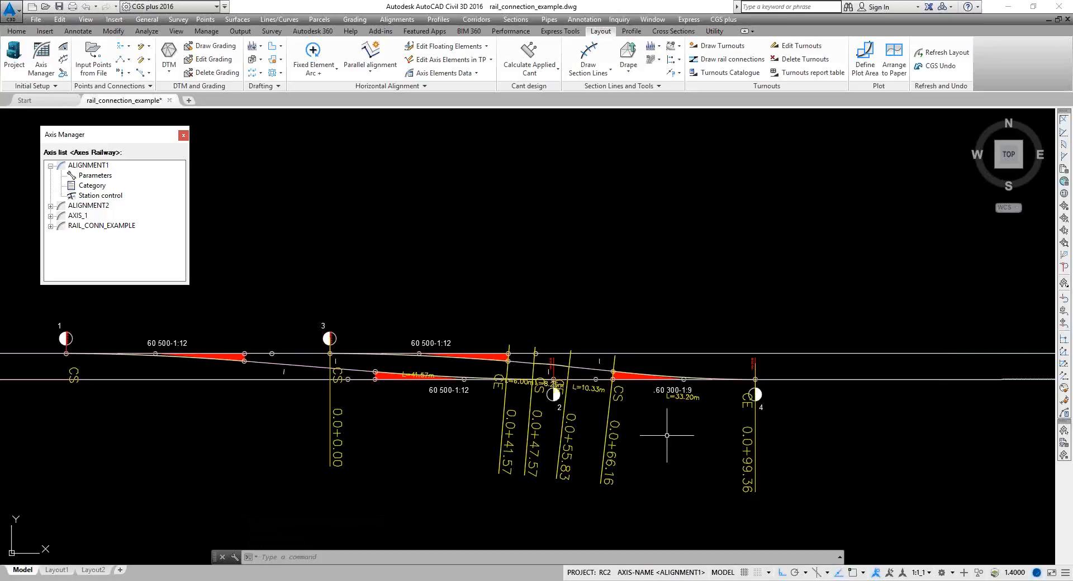
Step: Start a new rail connection with ALIGNMENT2 as main axis and ALIGNMENT1 as second axis
middle_drag(671, 442, 653, 422)
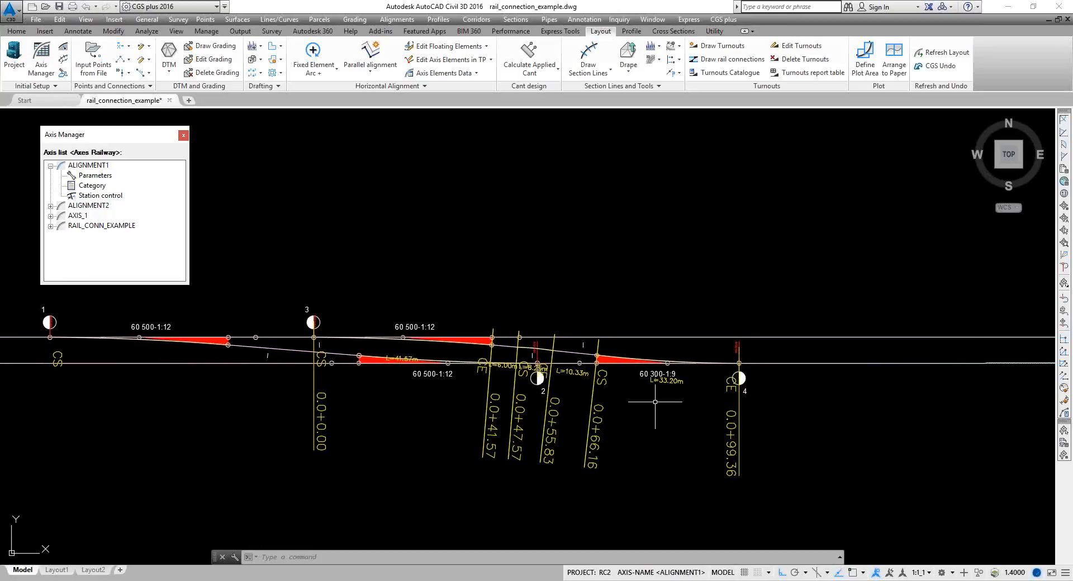
click(728, 59)
mouse_move(567, 109)
mouse_down()
mouse_move(623, 113)
mouse_move(745, 159)
mouse_up()
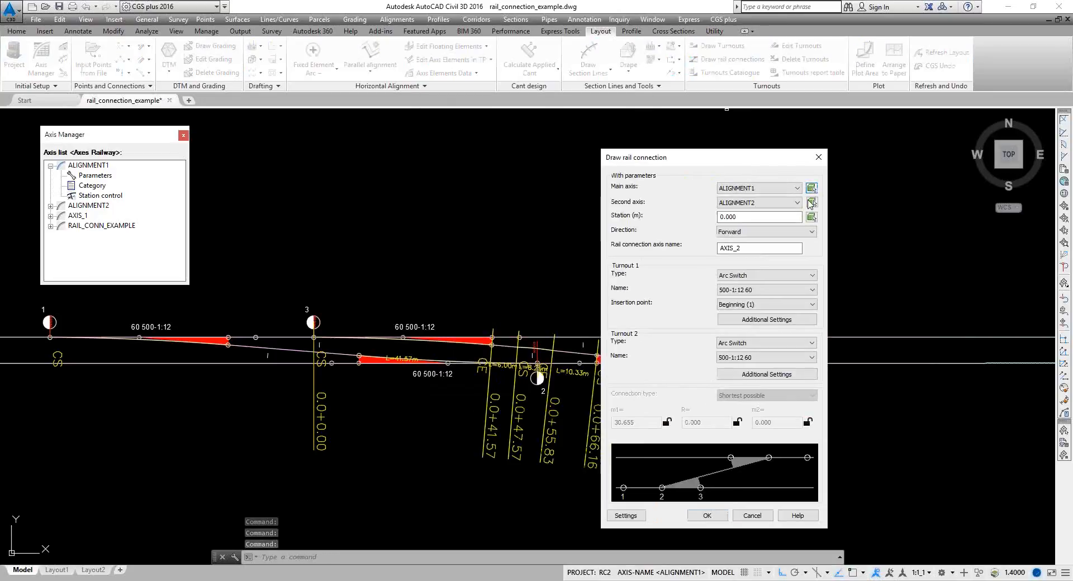
click(707, 515)
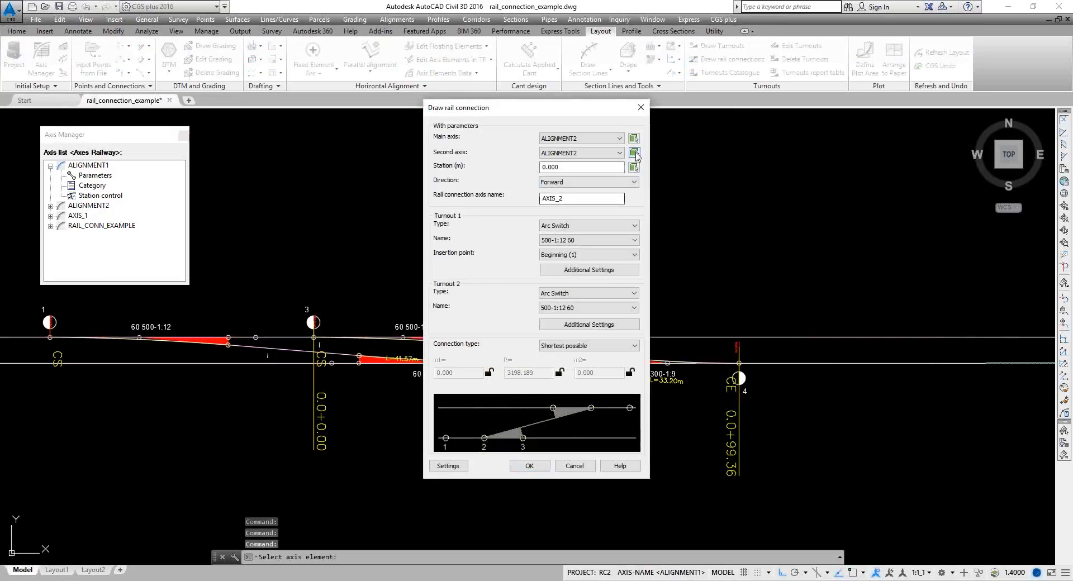
key(Escape)
click(557, 364)
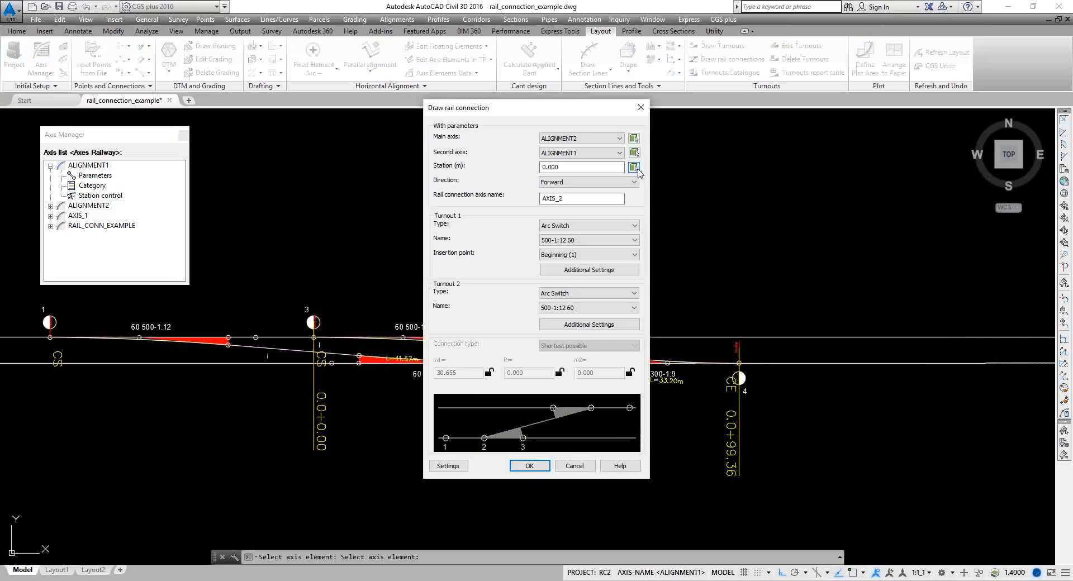
Step: Pick the connection's station and direction on the upper alignment's curve near TS1 and draw rail connection AXIS_2 with 500-1:12 60 turnouts
click(638, 172)
middle_drag(650, 206, 341, 231)
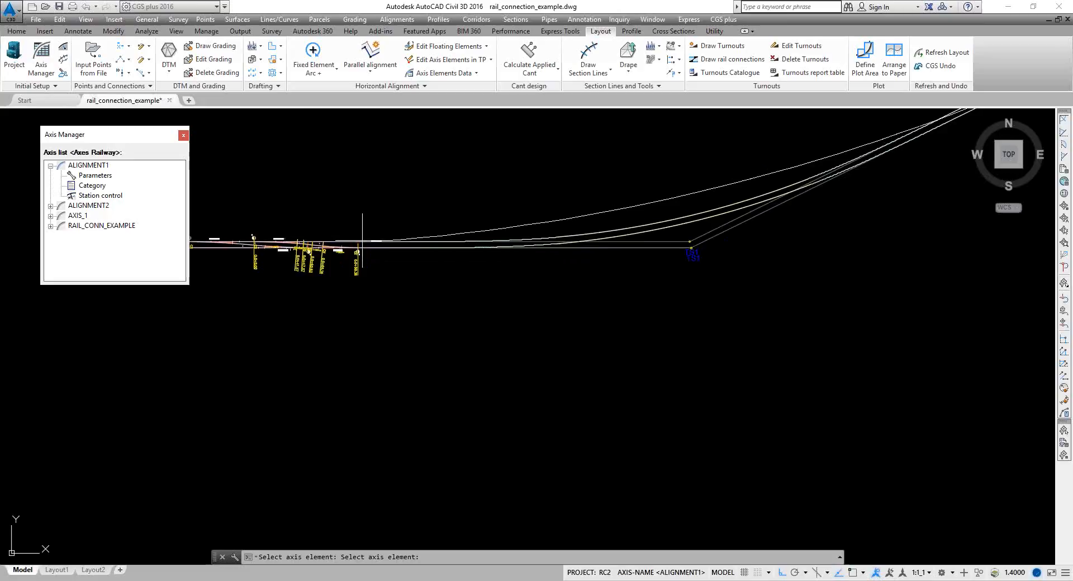
scroll(366, 237, up, 4)
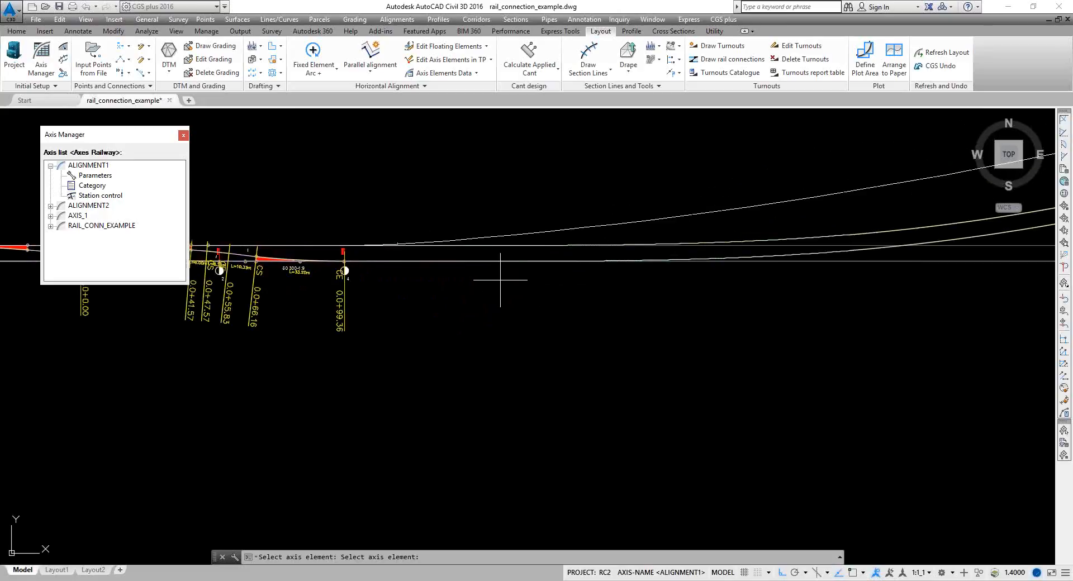
middle_drag(857, 232, 616, 265)
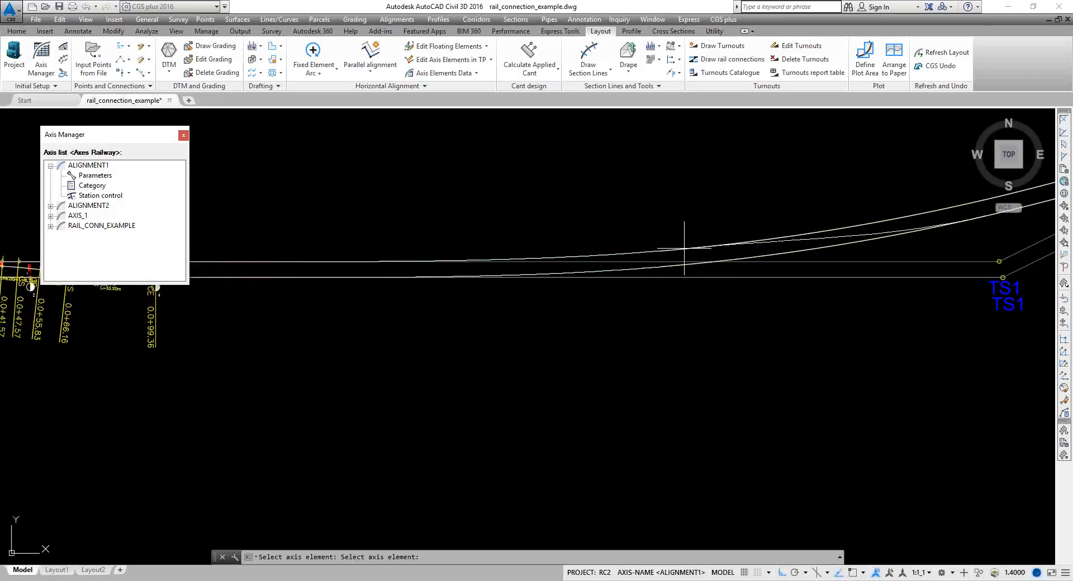
scroll(684, 249, down, 2)
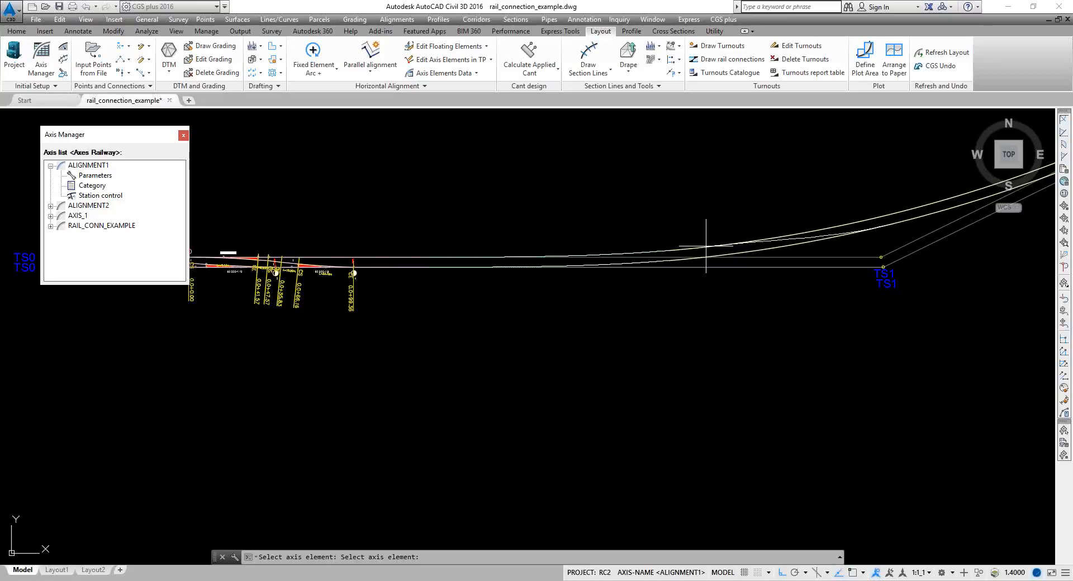
scroll(710, 251, up, 2)
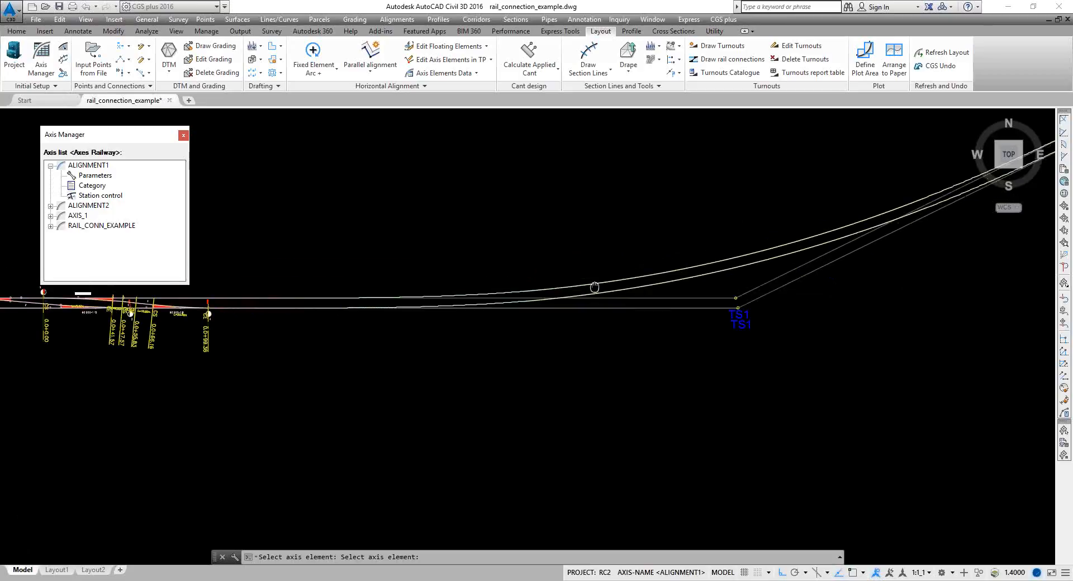
middle_drag(603, 284, 499, 299)
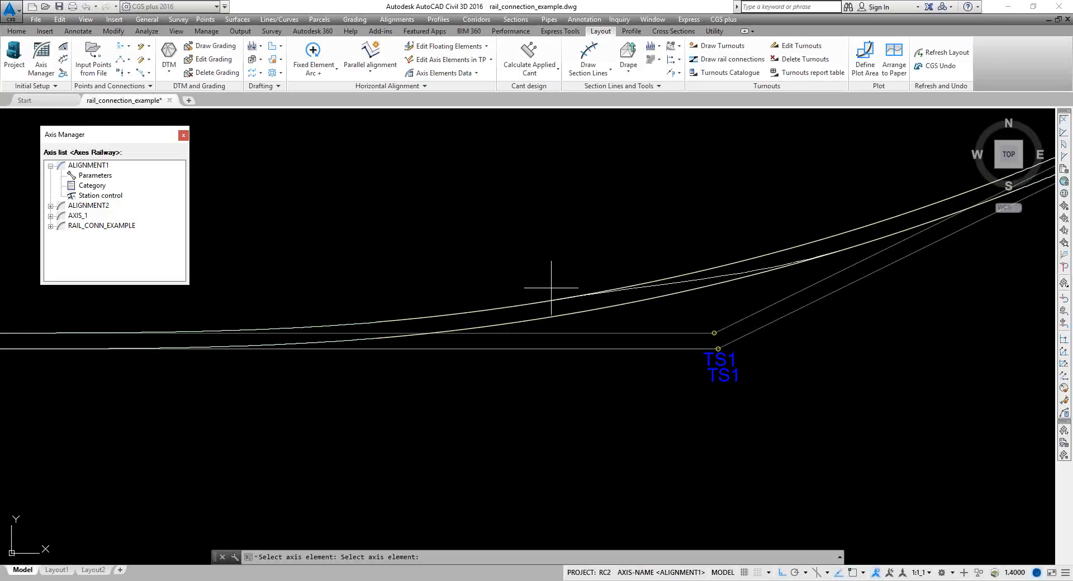
middle_drag(555, 292, 452, 316)
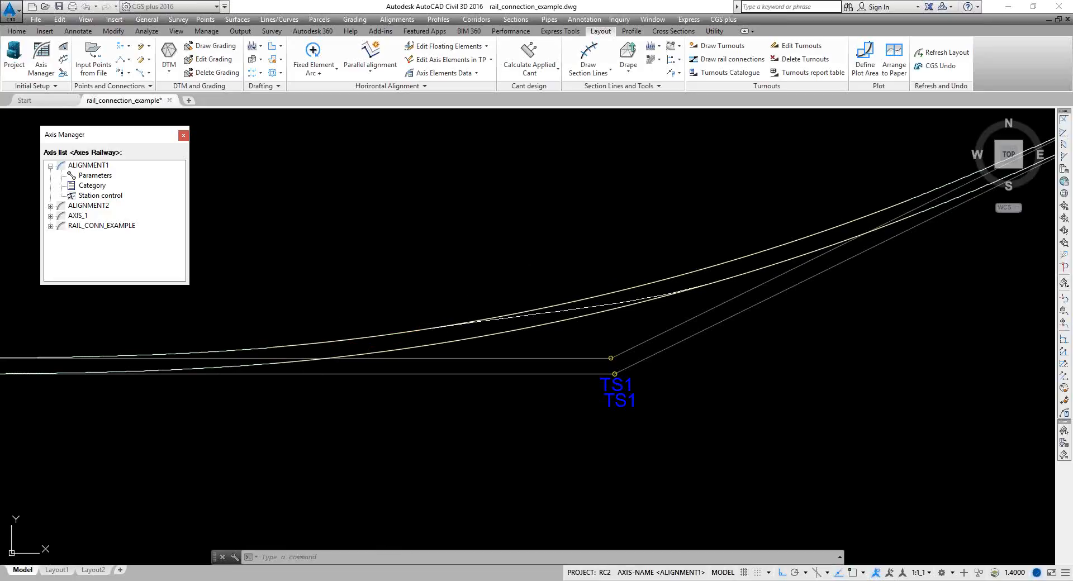
drag(554, 114, 843, 144)
click(819, 496)
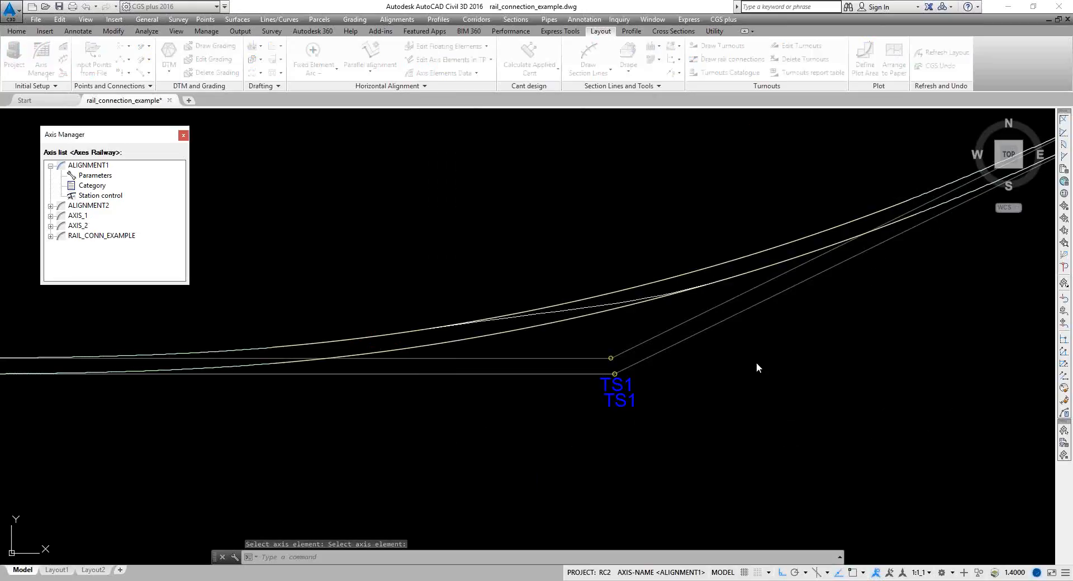
Step: Start another rail connection for the curve at TS2, with ALIGNMENT2 as main axis and ALIGNMENT1 as second axis
scroll(599, 309, up, 2)
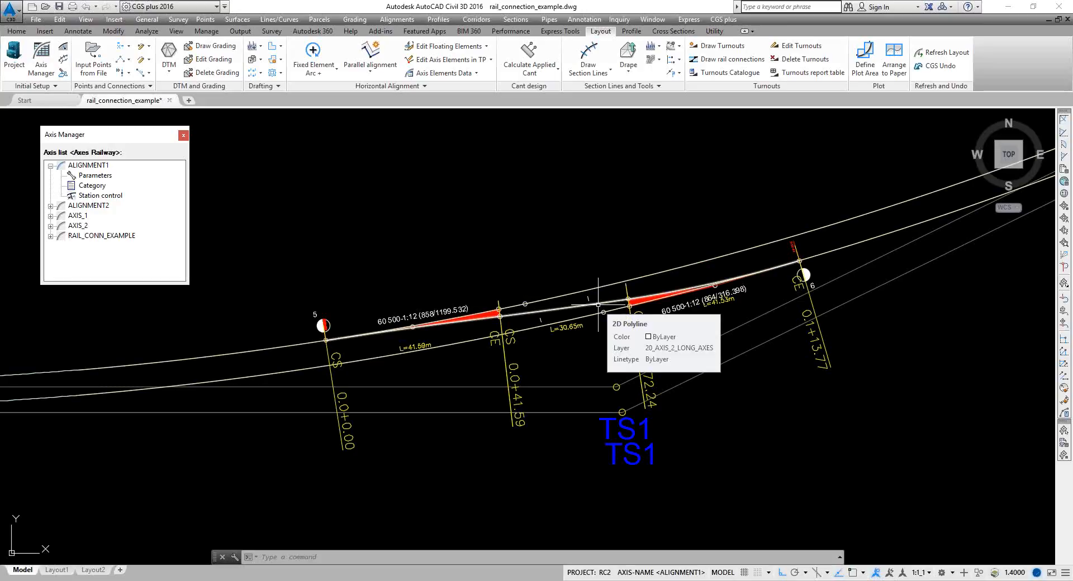
scroll(598, 304, down, 1)
scroll(631, 273, down, 2)
middle_drag(672, 260, 315, 392)
middle_drag(561, 322, 257, 407)
scroll(467, 325, up, 2)
middle_drag(481, 320, 472, 349)
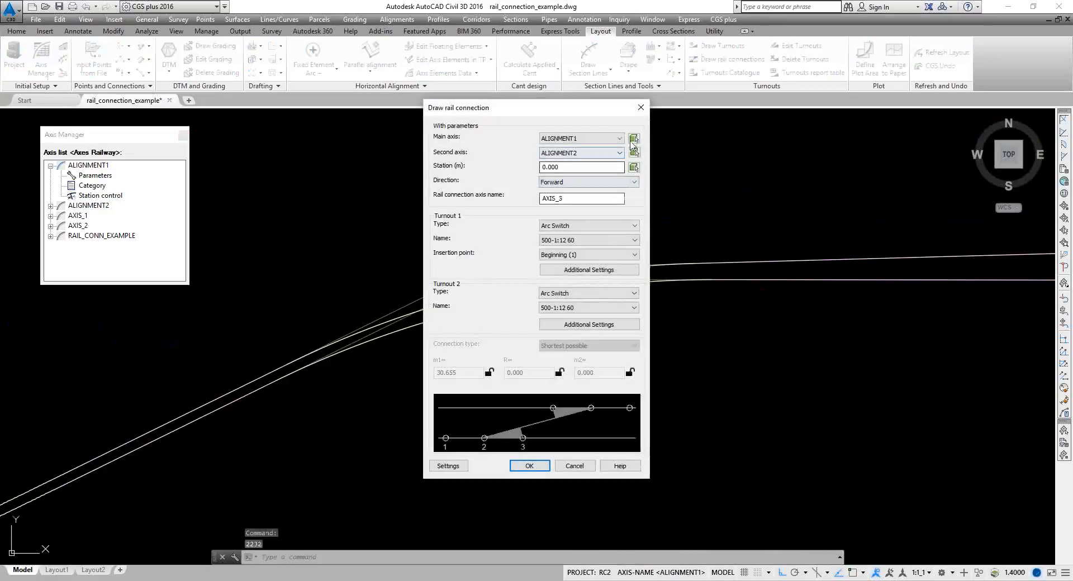
click(530, 466)
click(275, 371)
key(Return)
click(273, 384)
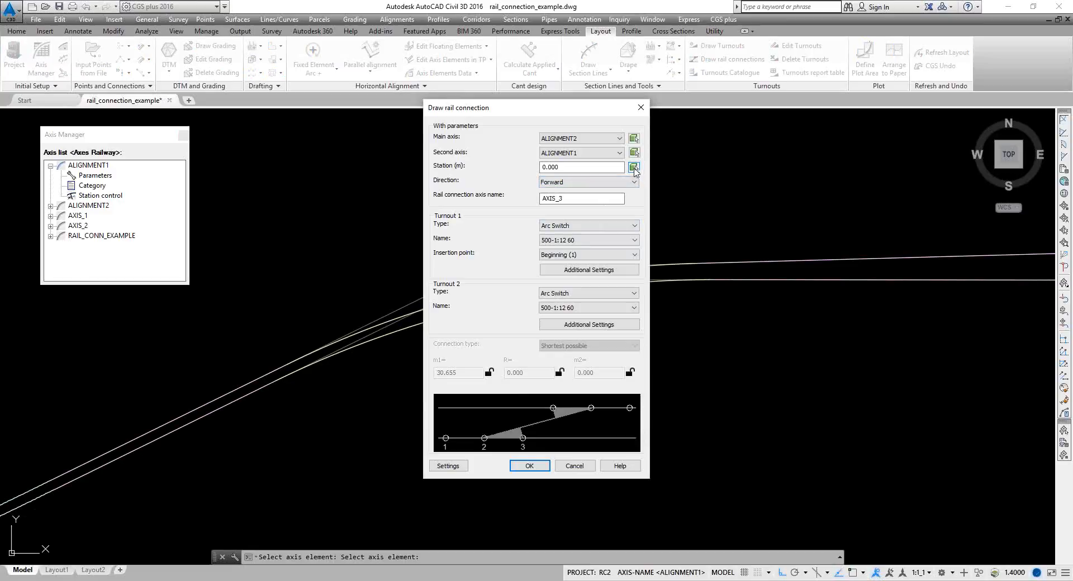
Step: Name the new rail connection axis NON3
double_click(553, 198)
text(NON3)
double_click(564, 198)
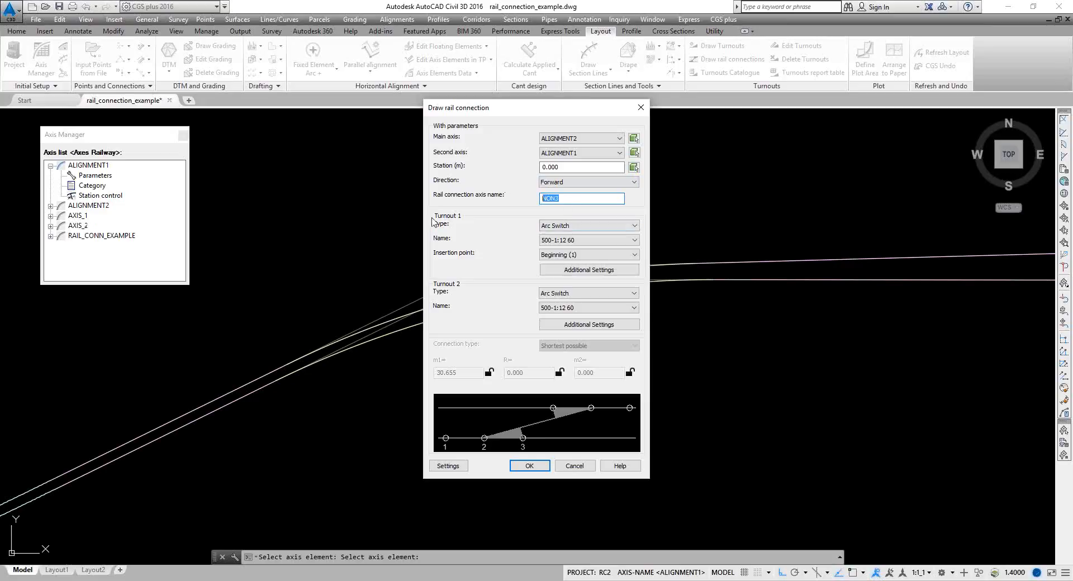
Step: Snap the connection's station to the nearest point on the upper alignment's curve before TS2, direction Forward, and draw it with 500-1:12 60 turnouts
click(529, 466)
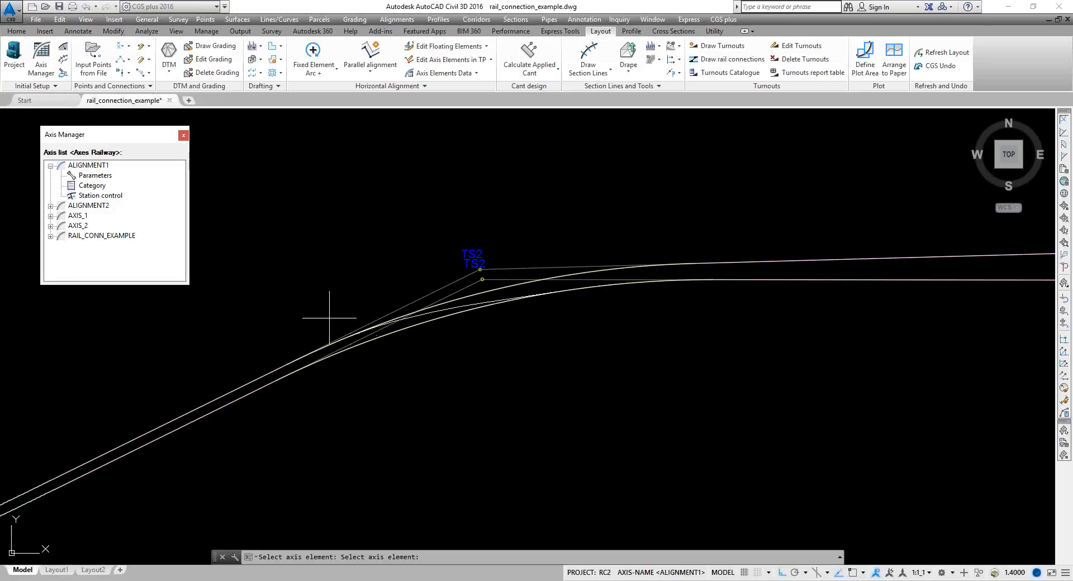
scroll(330, 318, up, 2)
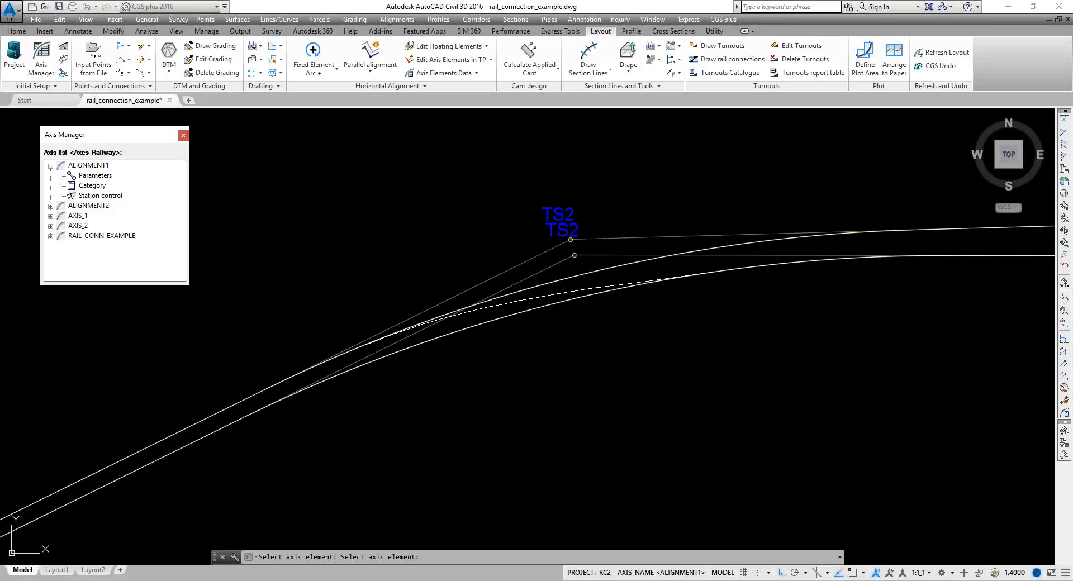
shift+right_click(344, 291)
click(359, 505)
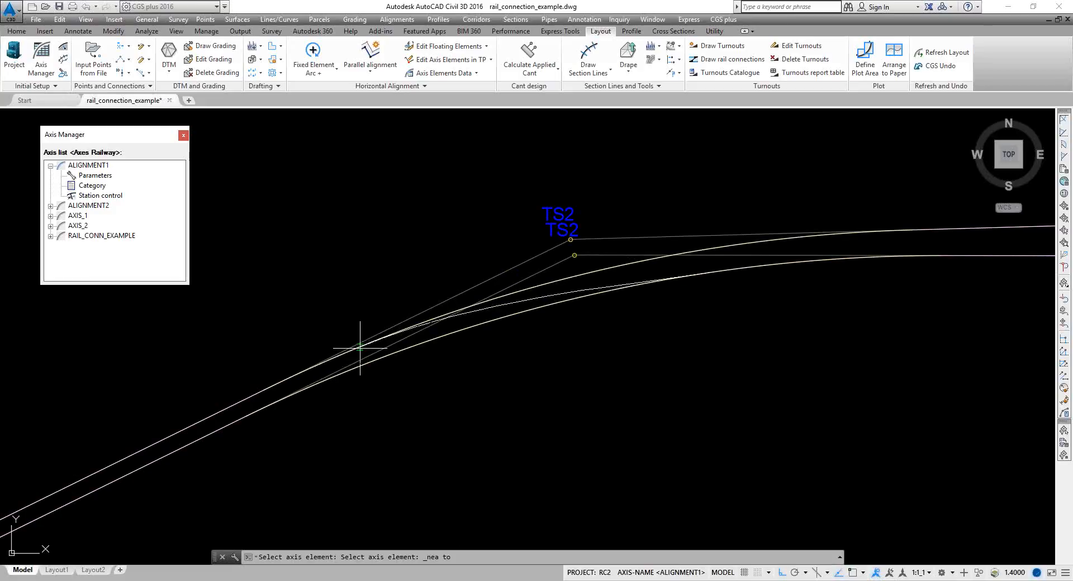
click(359, 347)
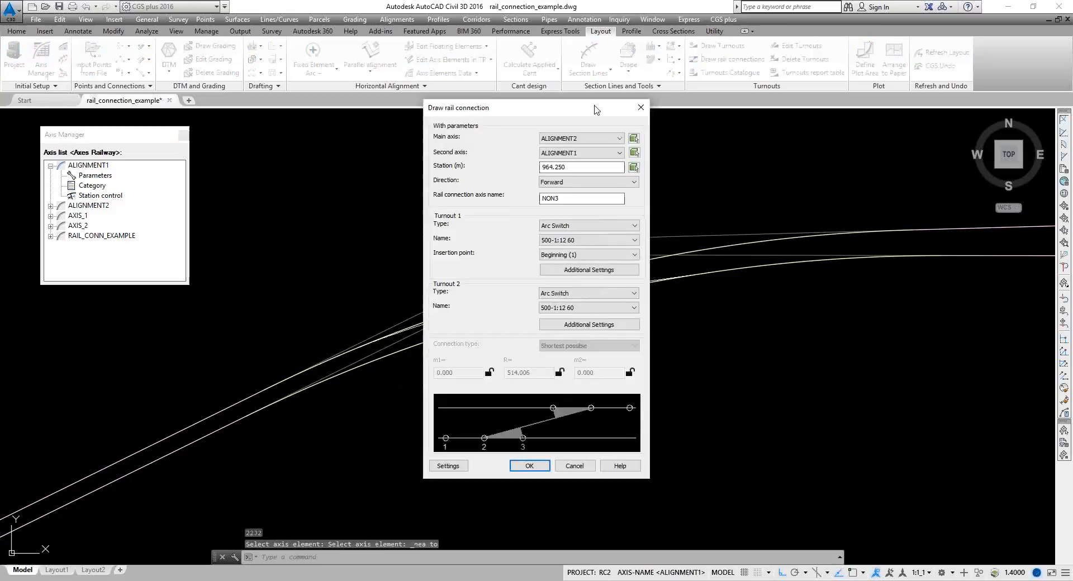
drag(597, 110, 828, 133)
click(766, 491)
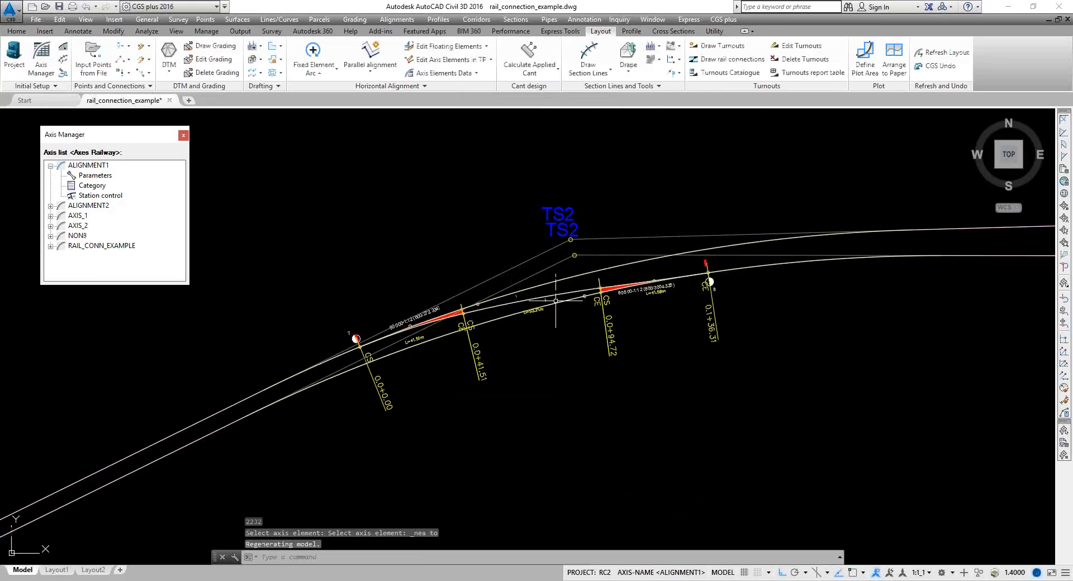
scroll(555, 301, up, 3)
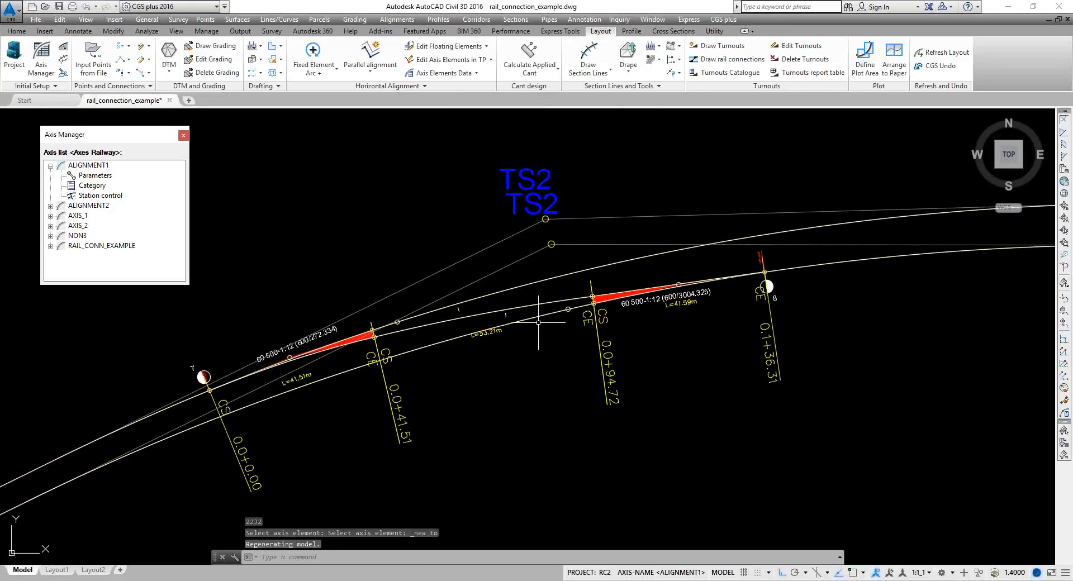
Step: Draw rail connection AXIS_3 with ALIGNMENT1 as main and ALIGNMENT2 as second axis, Forward from station 1311.878, using 500-1:12 60 turnouts
scroll(532, 319, down, 5)
middle_drag(664, 278, 298, 298)
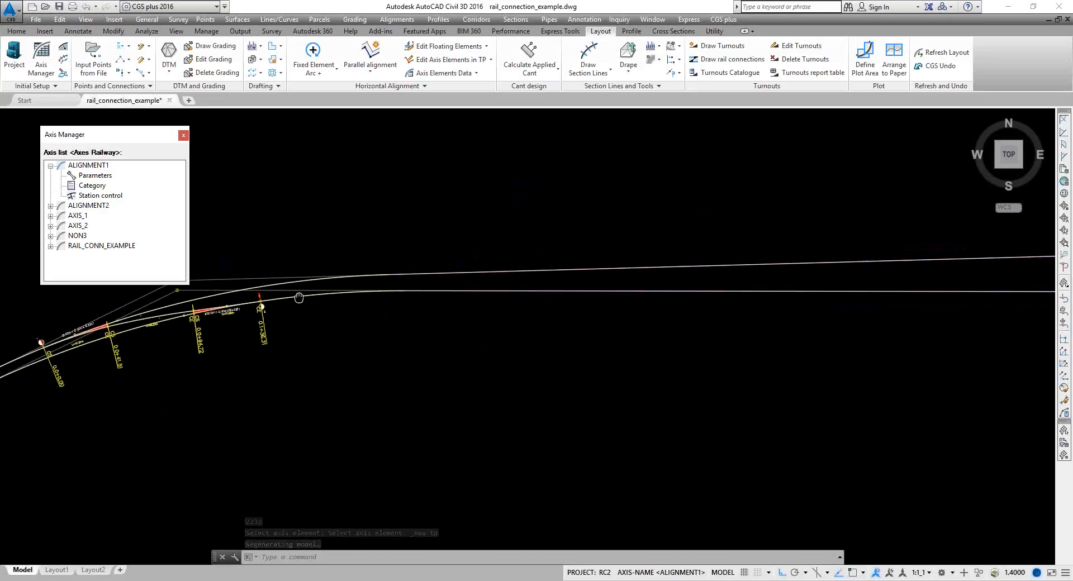
middle_drag(551, 295, 468, 300)
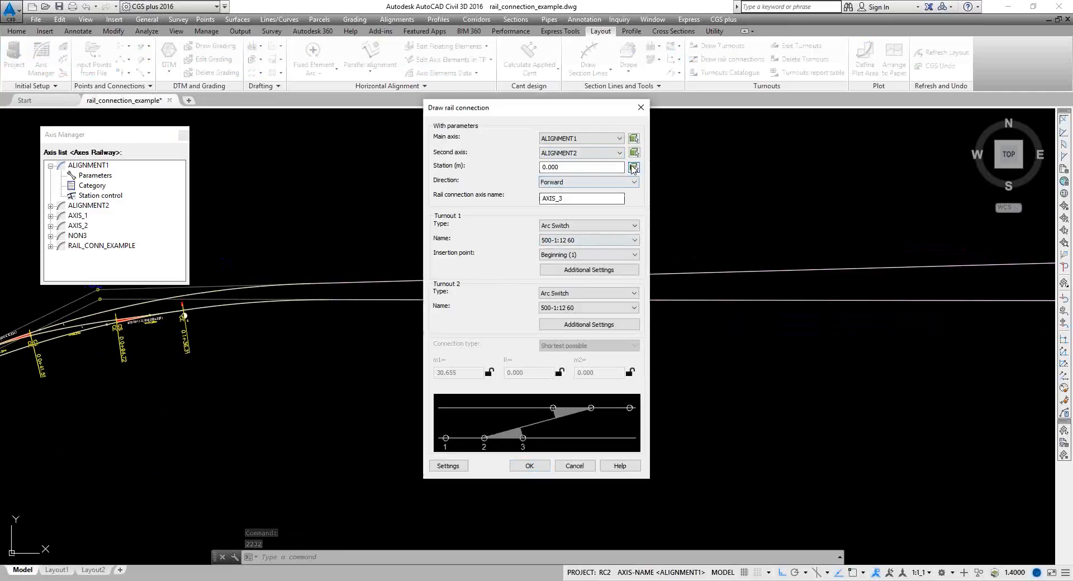
click(529, 465)
scroll(567, 329, down, 2)
middle_drag(558, 330, 412, 343)
scroll(372, 341, up, 2)
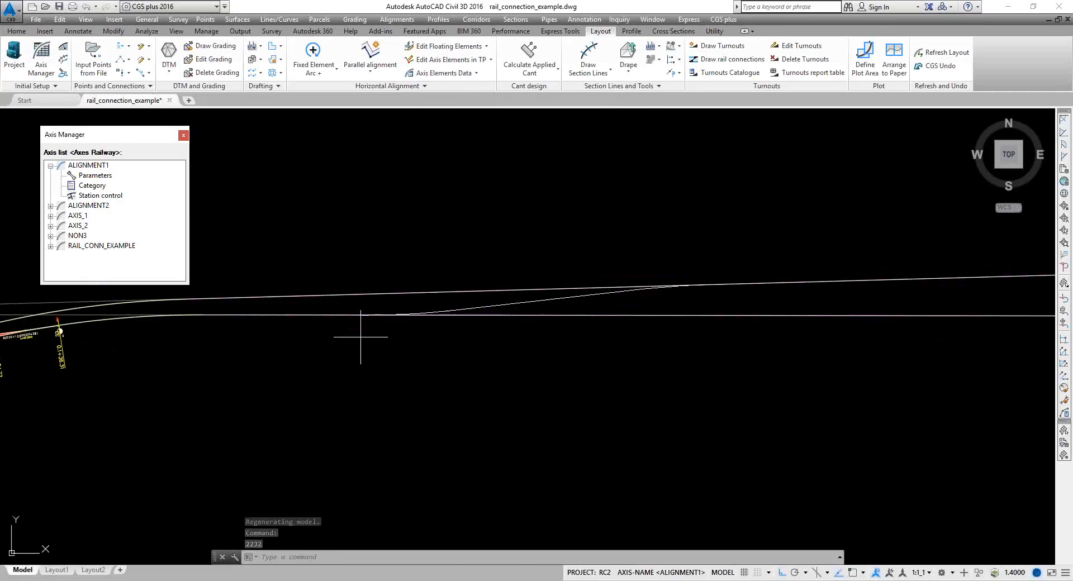
click(408, 331)
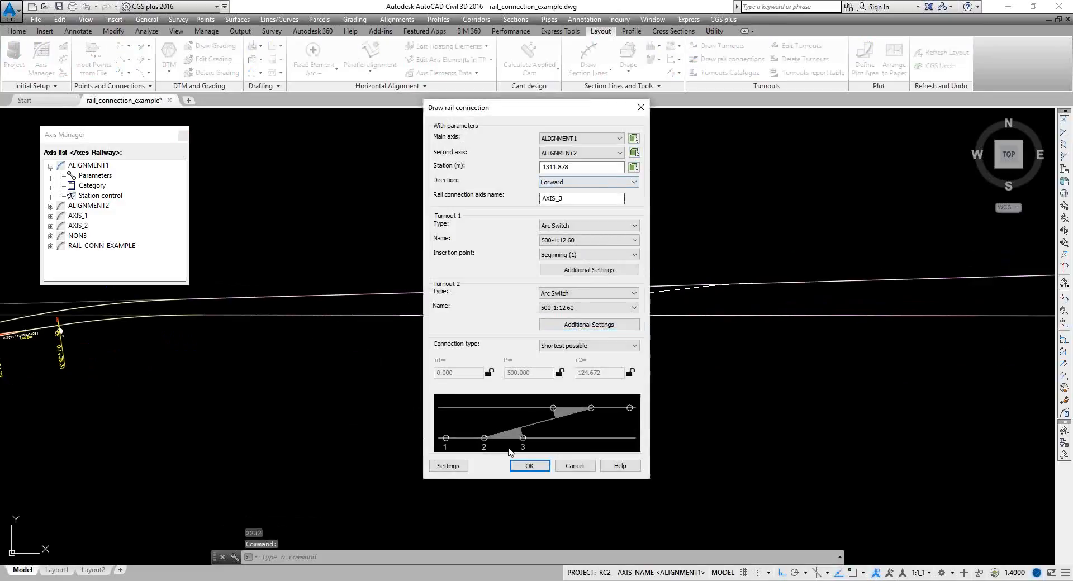
click(528, 466)
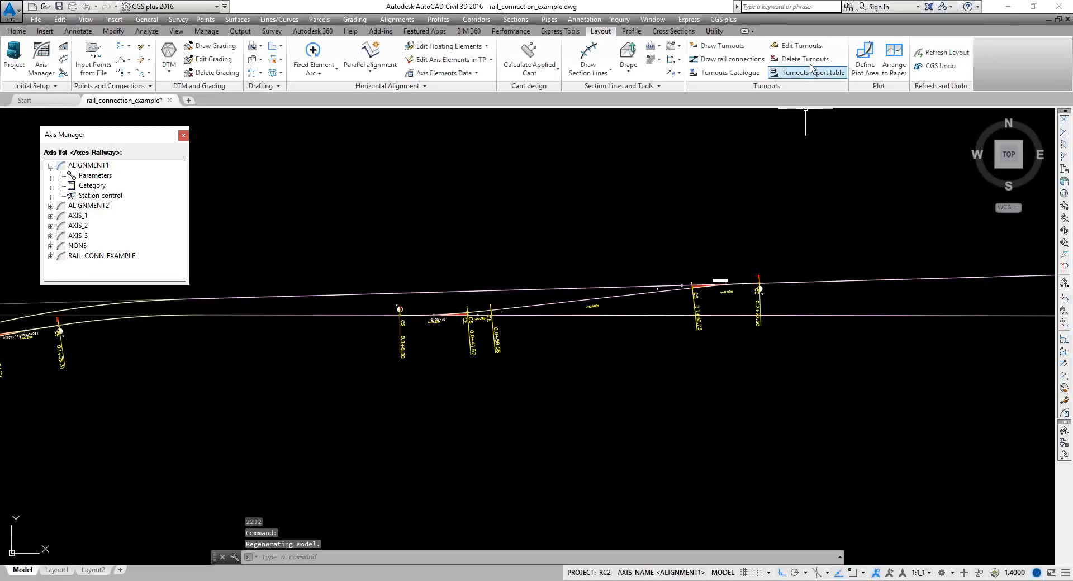
Step: Edit rail connection AXIS_3, re-picking its station at 1400.842 on the lower alignment and its direction as Backward
click(795, 56)
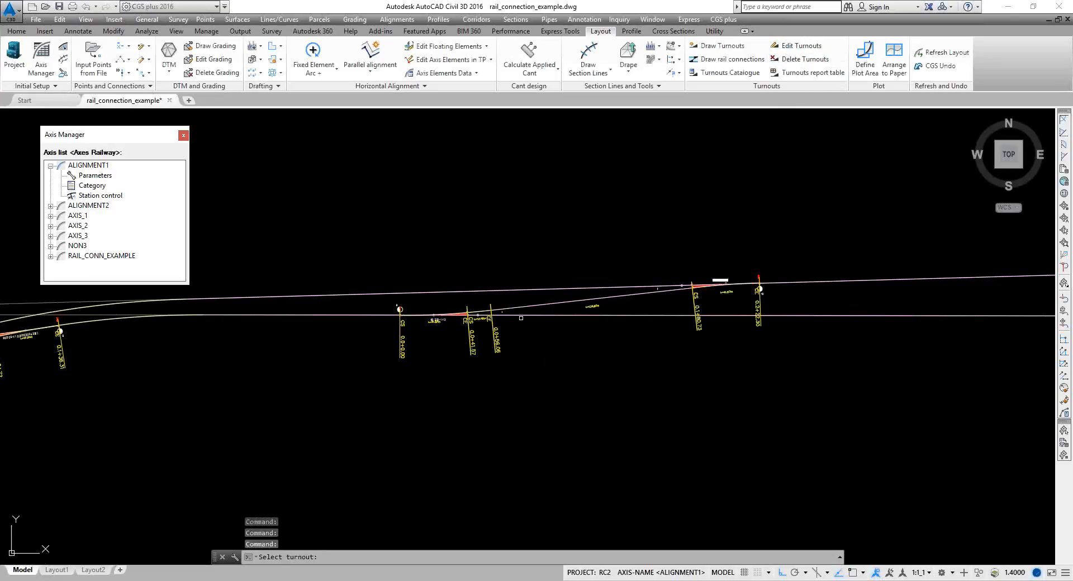
scroll(469, 316, up, 8)
click(469, 319)
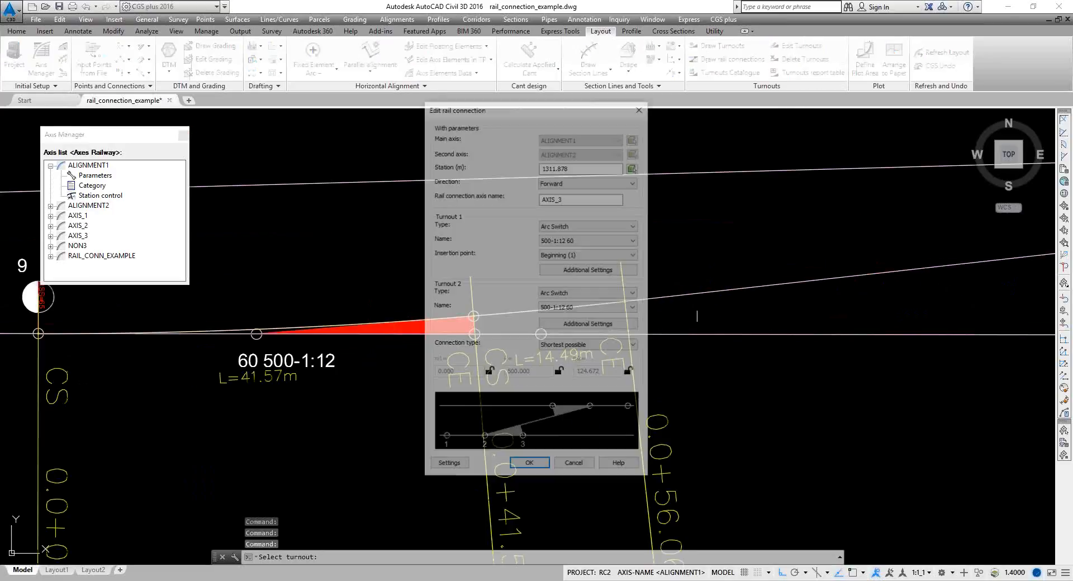
click(632, 168)
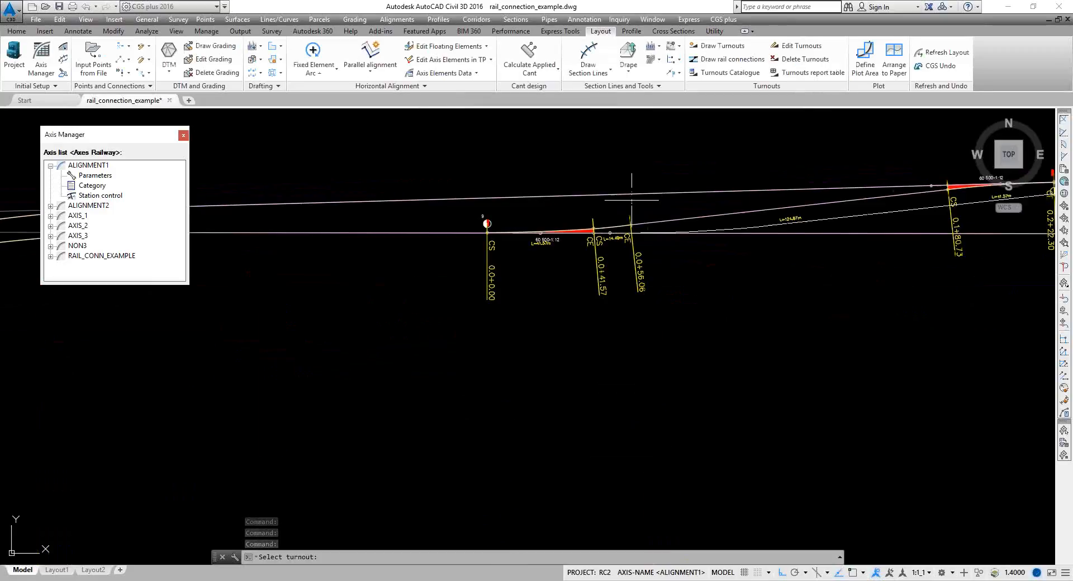
scroll(674, 278, down, 4)
middle_drag(661, 275, 540, 281)
scroll(571, 269, up, 2)
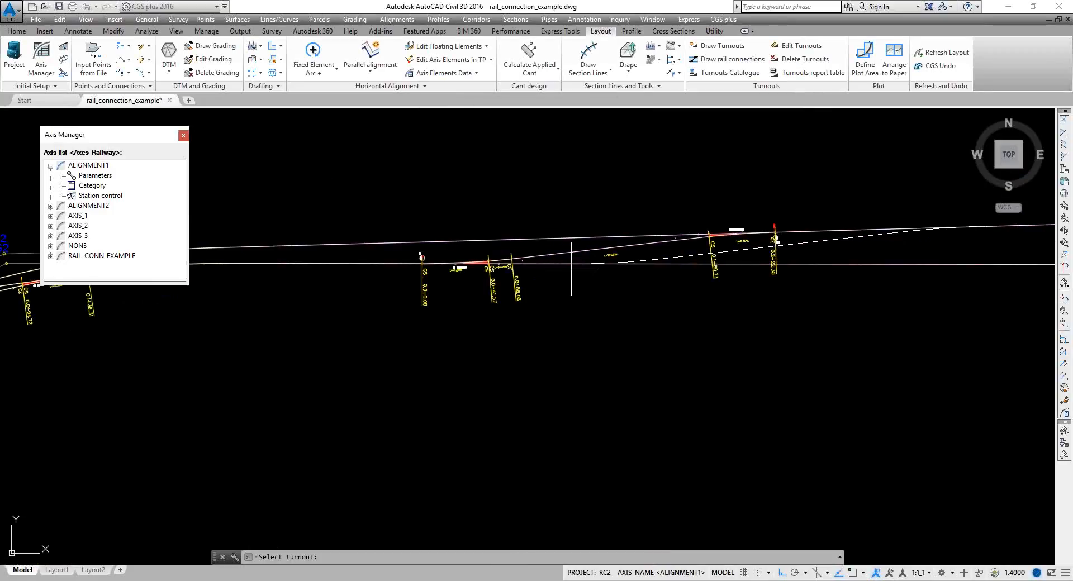
click(566, 278)
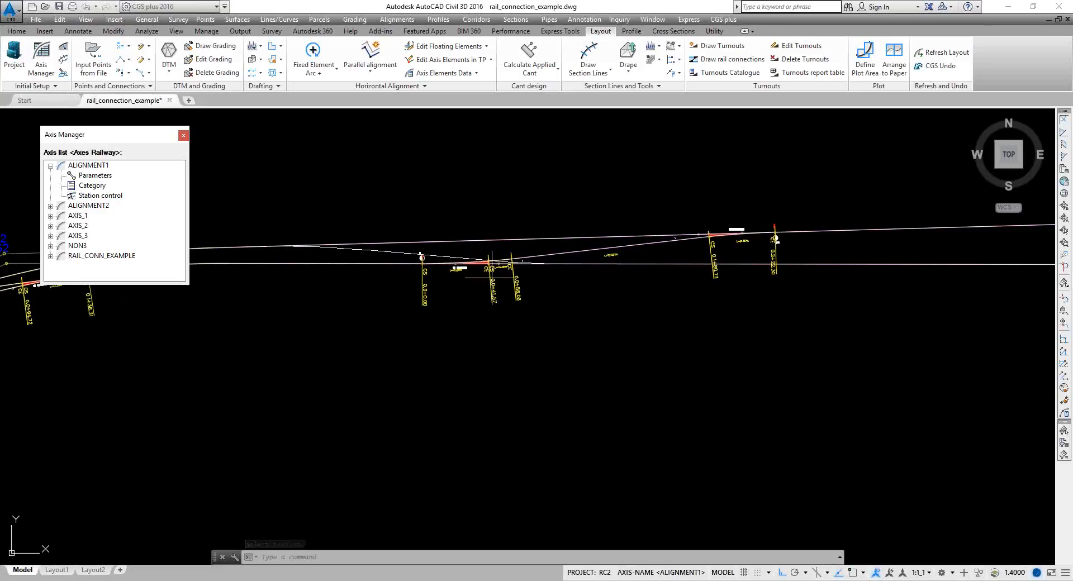
click(509, 323)
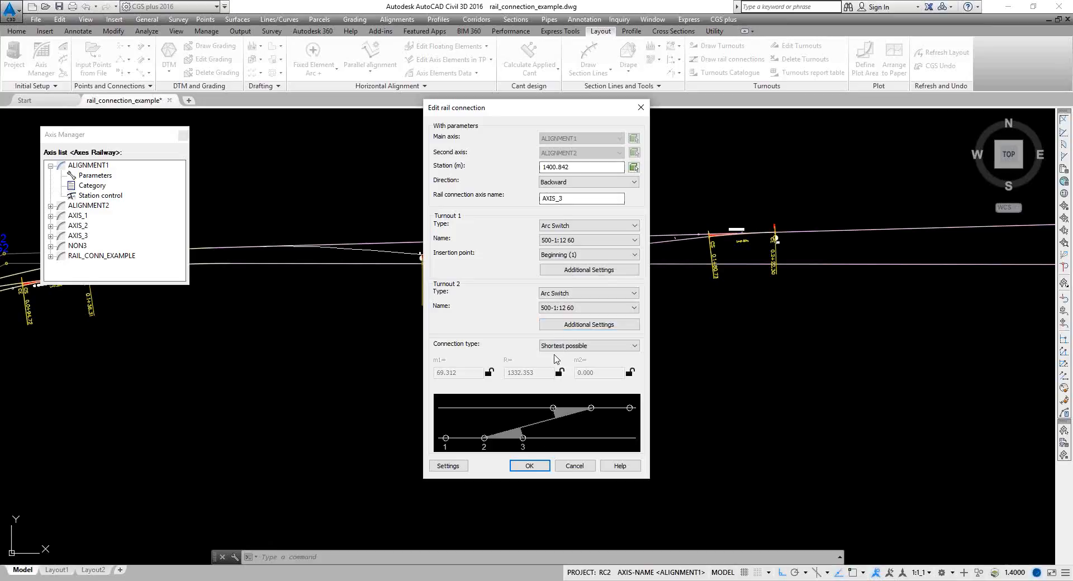
click(529, 466)
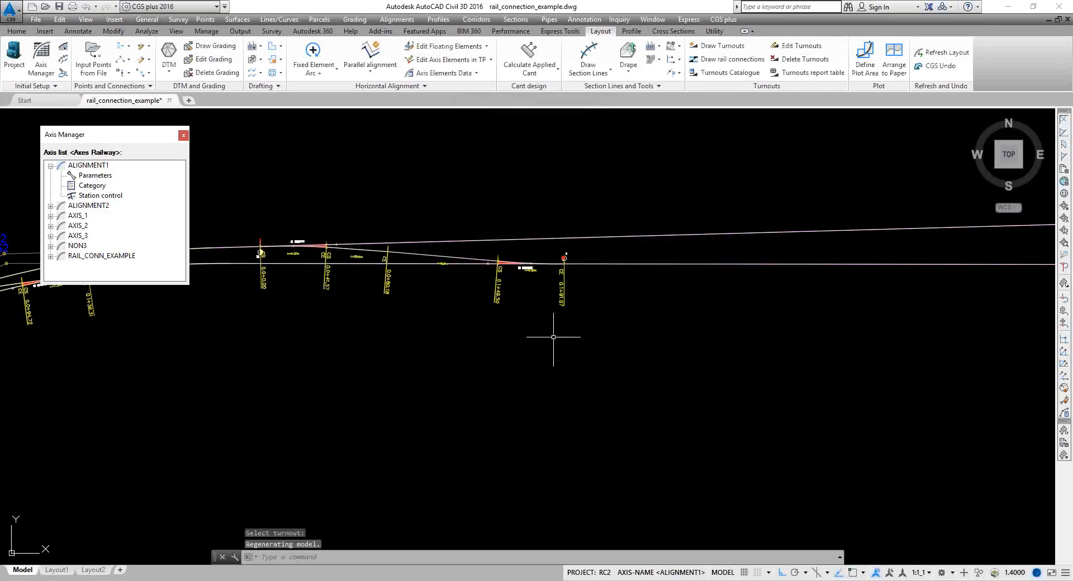
scroll(482, 267, up, 2)
middle_drag(440, 273, 608, 319)
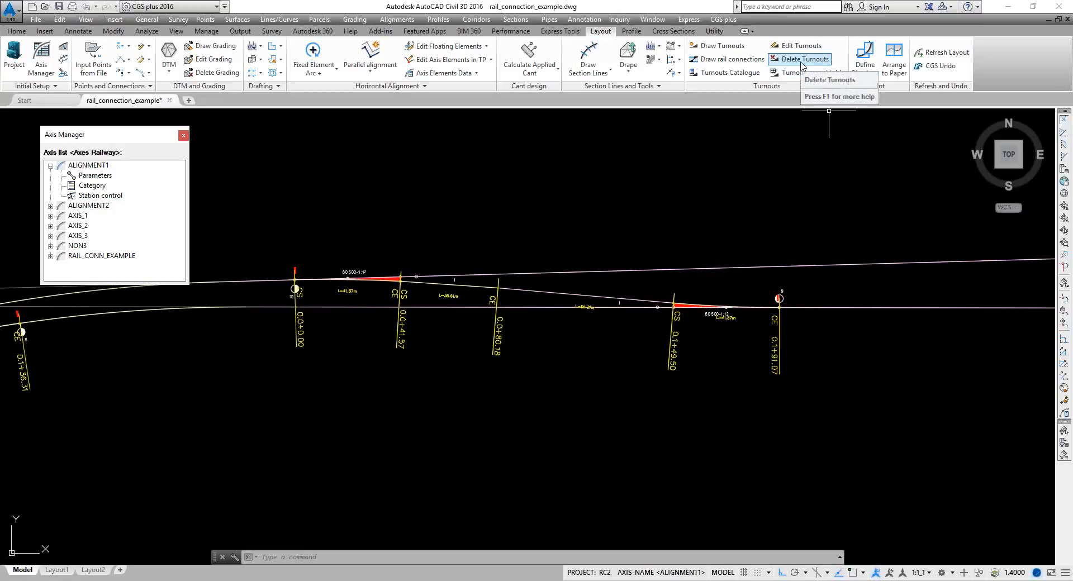
Step: Browse the turnouts offered in the turnout catalogue and select 190-1:9 49
click(716, 78)
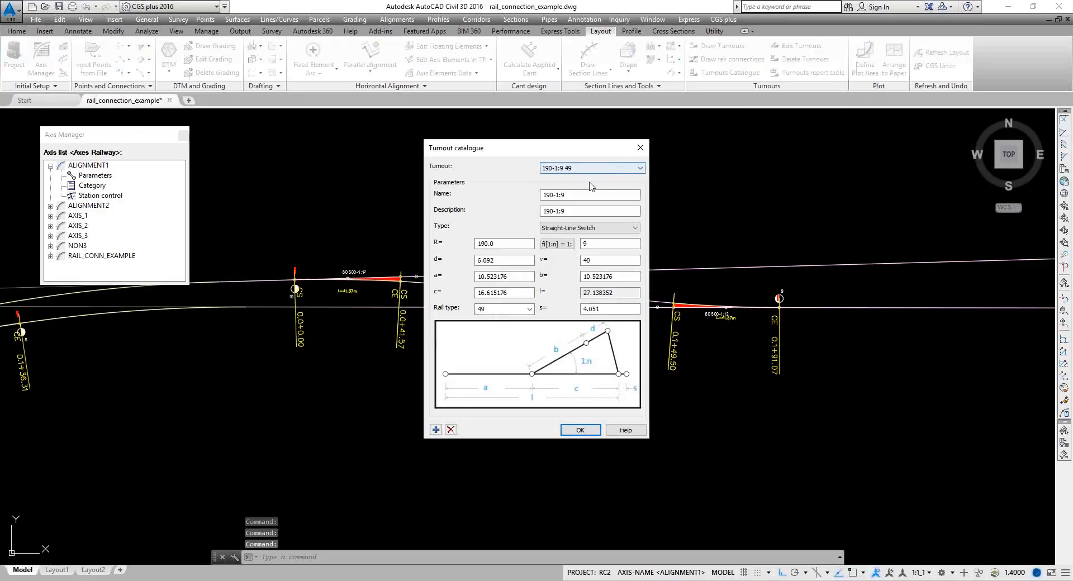
click(637, 168)
scroll(642, 213, down, 1)
scroll(646, 206, up, 1)
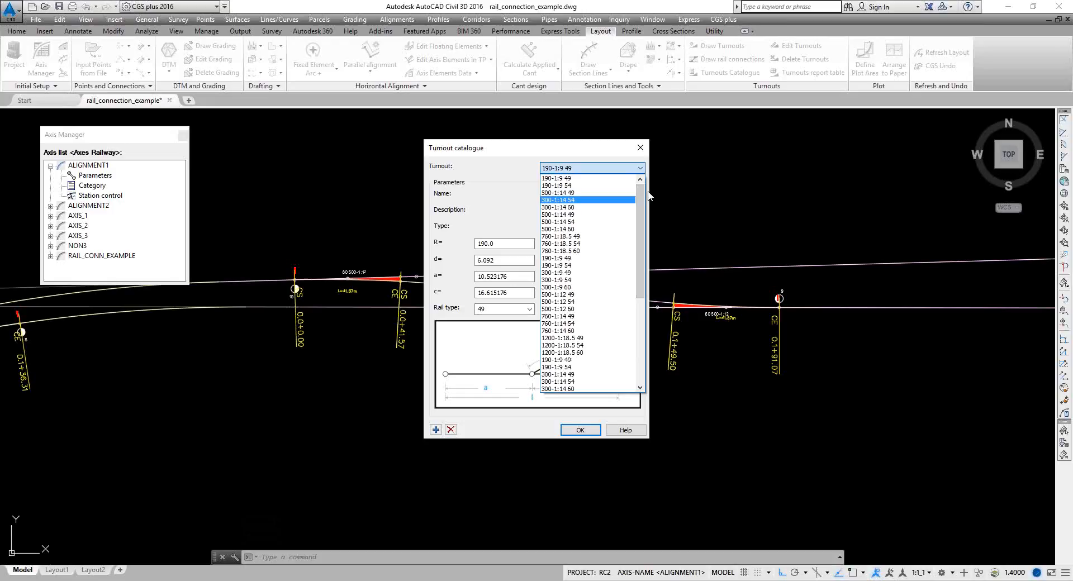
click(556, 177)
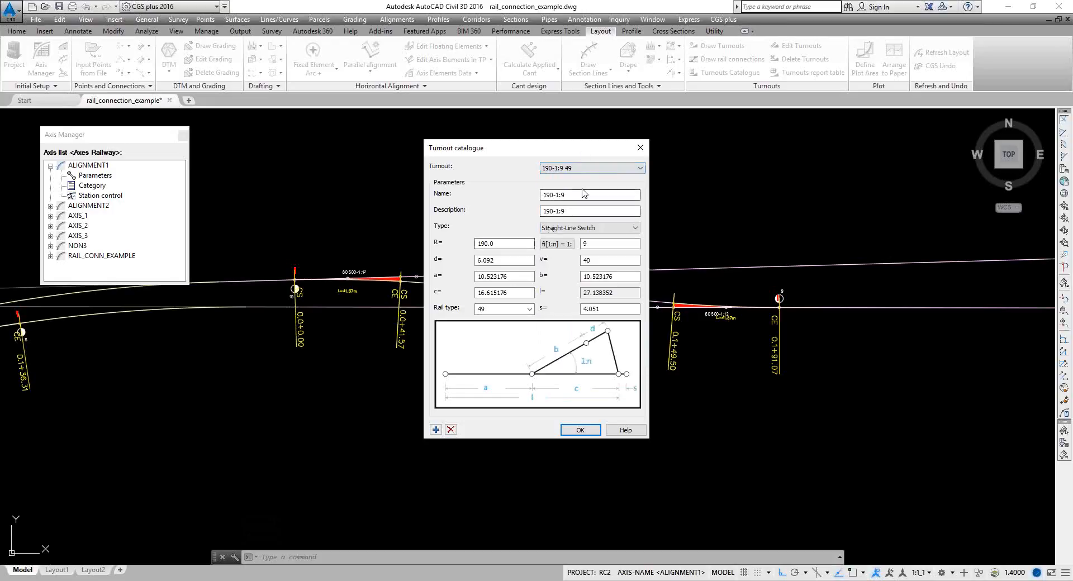
Step: Try the name 333 for the catalogue turnout, look through the turnout types, and close the catalogue without saving
double_click(553, 196)
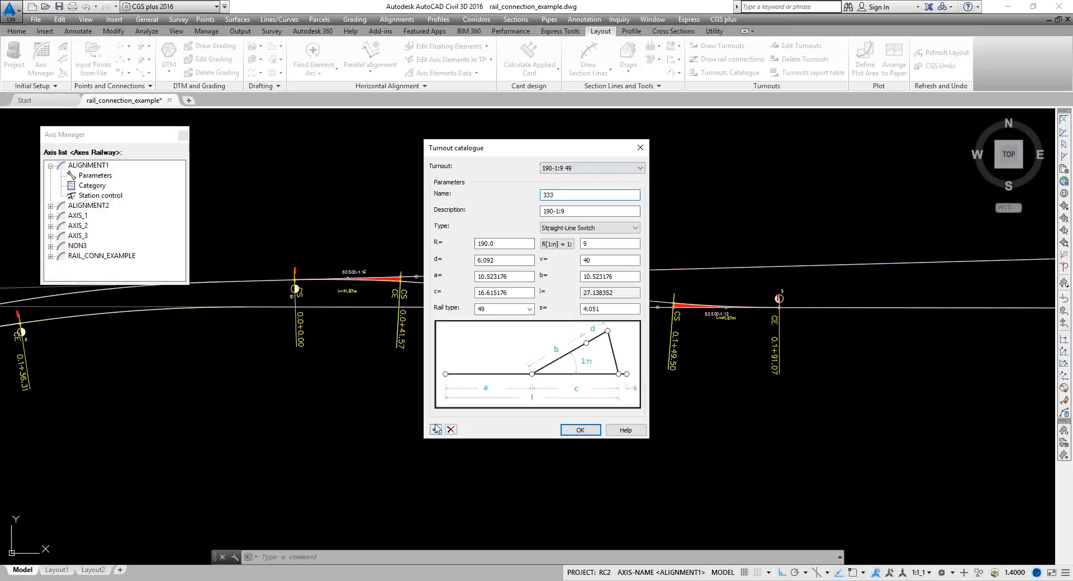
click(626, 229)
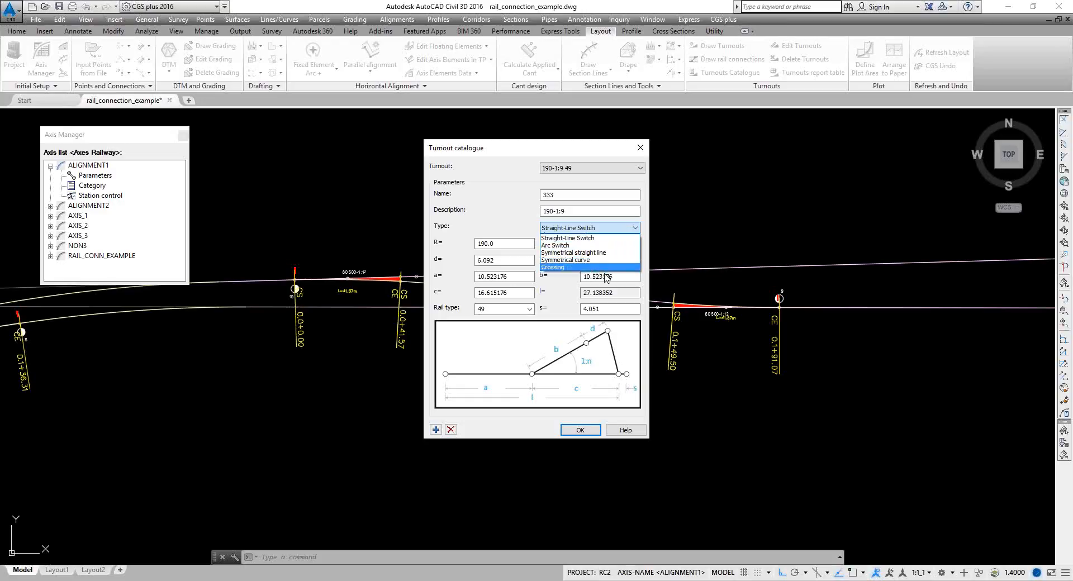
click(642, 151)
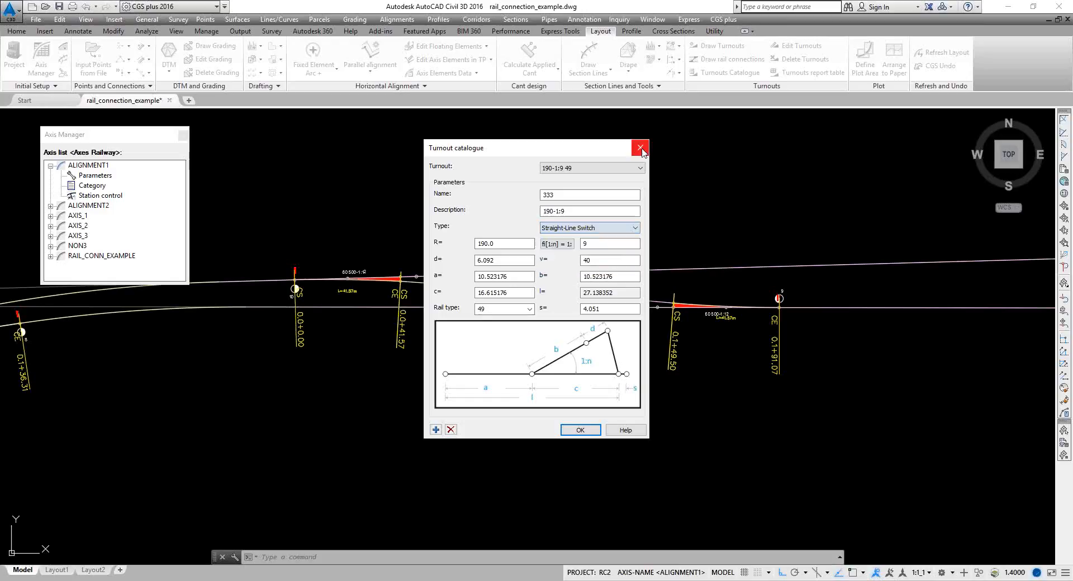
click(642, 150)
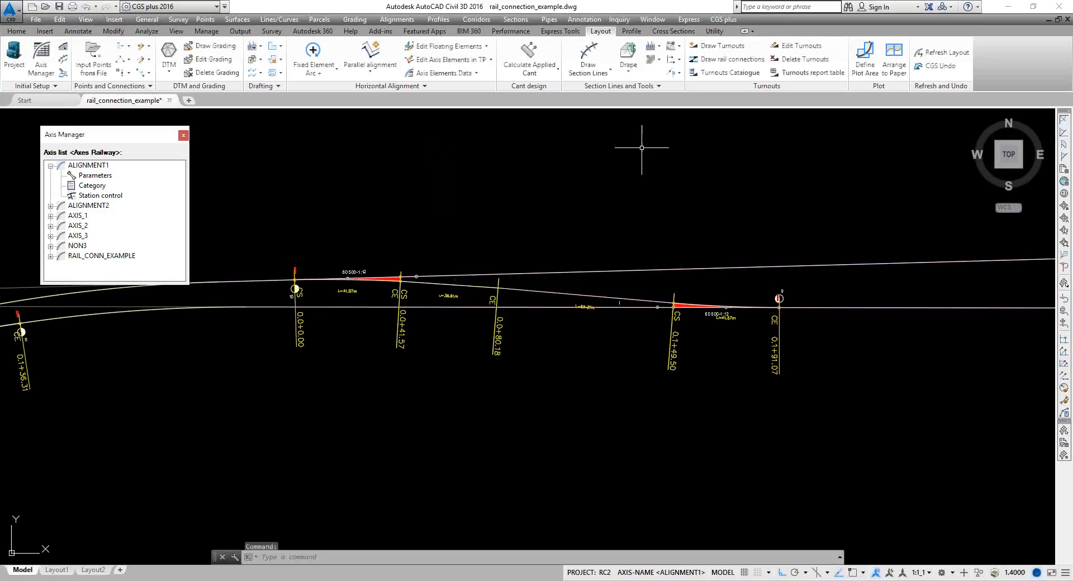
Step: Insert a DEFAULT turnout report table for all turnouts below the AXIS_3 rail connection
click(803, 74)
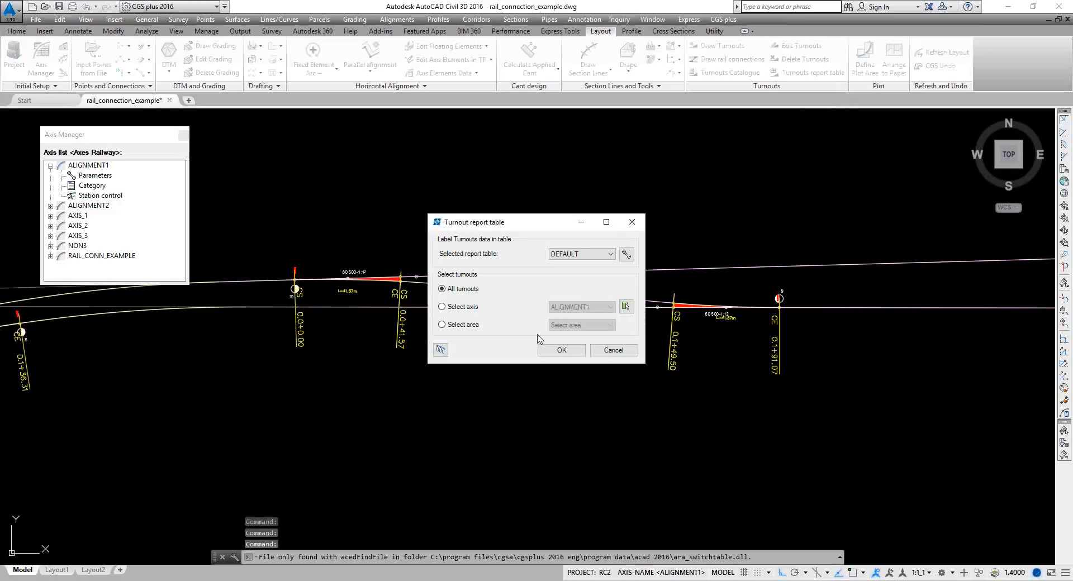
click(553, 351)
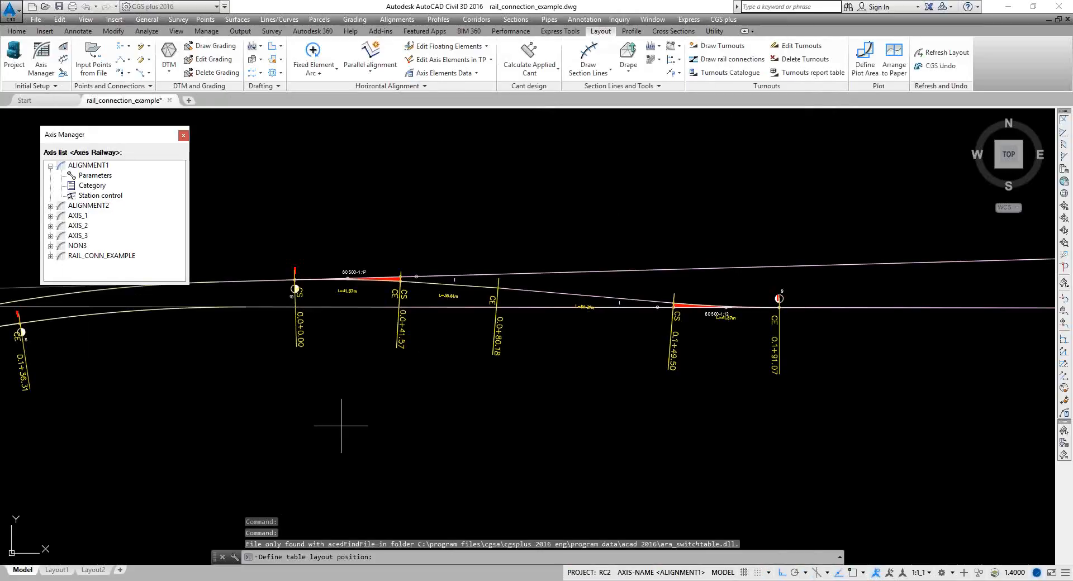
scroll(409, 379, up, 5)
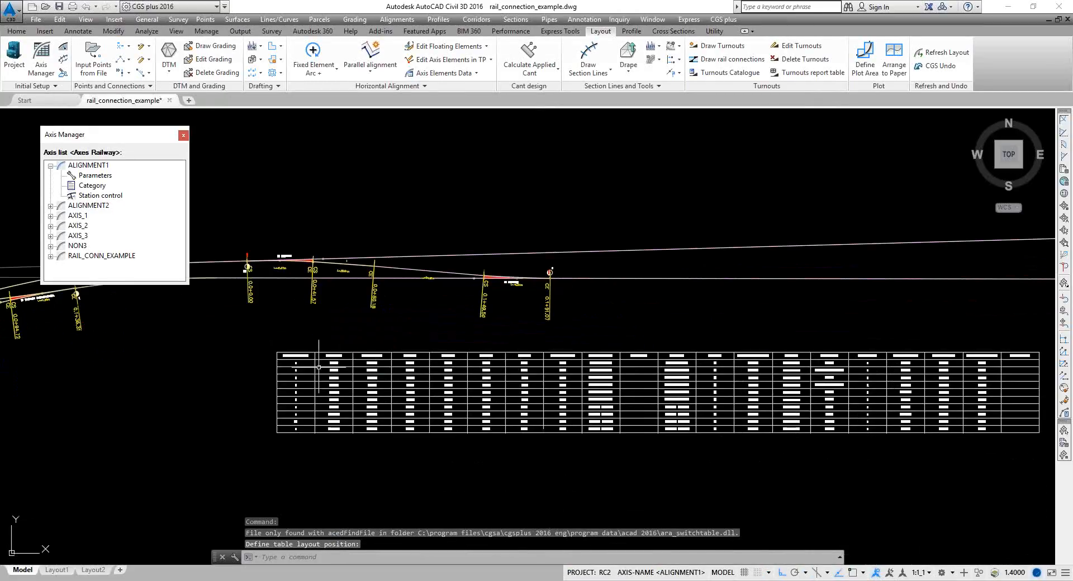
Step: Examine the turnout report table's columns, including stationing, turnout type, lengths and beginning and end points
scroll(251, 346, down, 3)
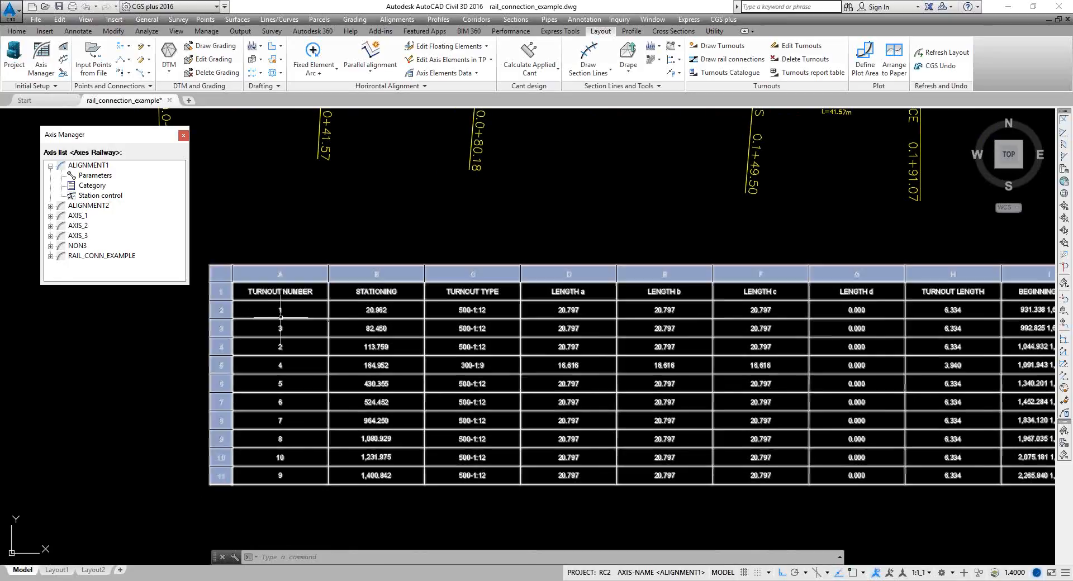
middle_drag(384, 294, 229, 316)
middle_drag(579, 324, 300, 340)
middle_drag(805, 351, 239, 357)
scroll(430, 358, down, 1)
middle_drag(408, 358, 843, 363)
middle_drag(50, 361, 334, 364)
Step: Check the export option available for the turnout report table and leave the table unexported and deselected
click(344, 365)
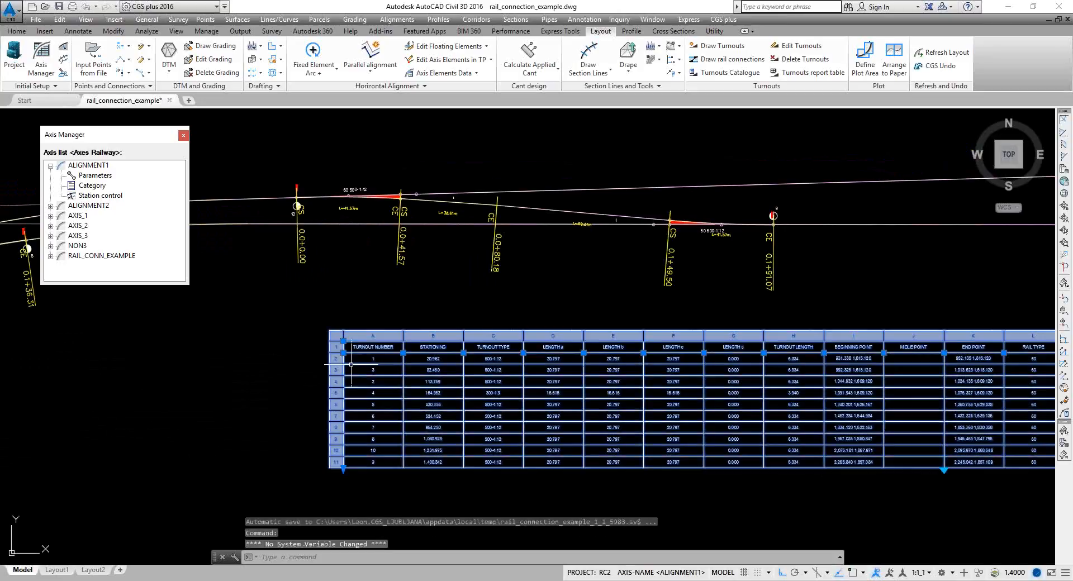
right_click(355, 367)
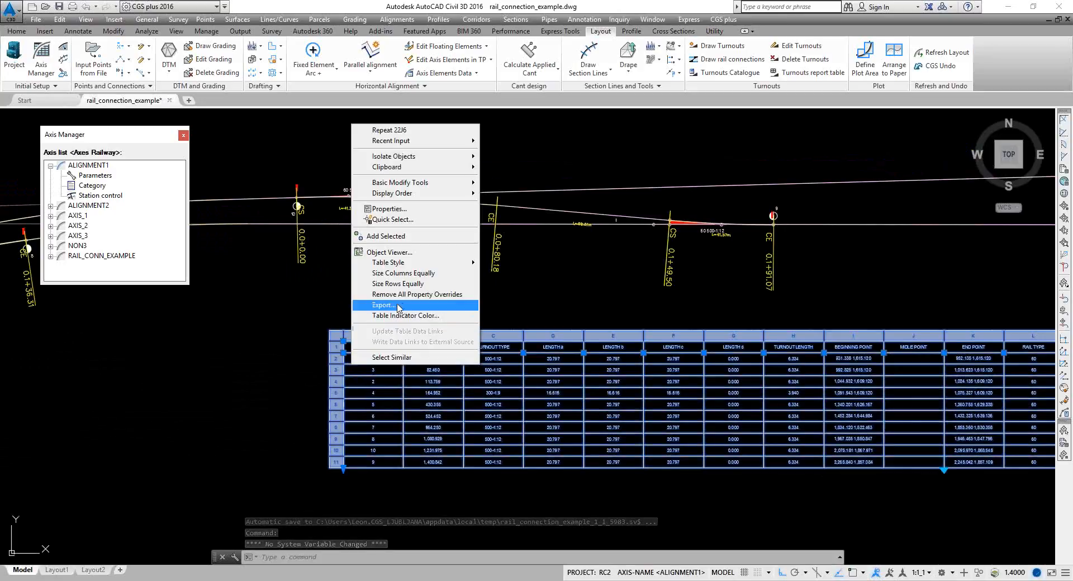
click(269, 314)
key(Escape)
key(Escape)
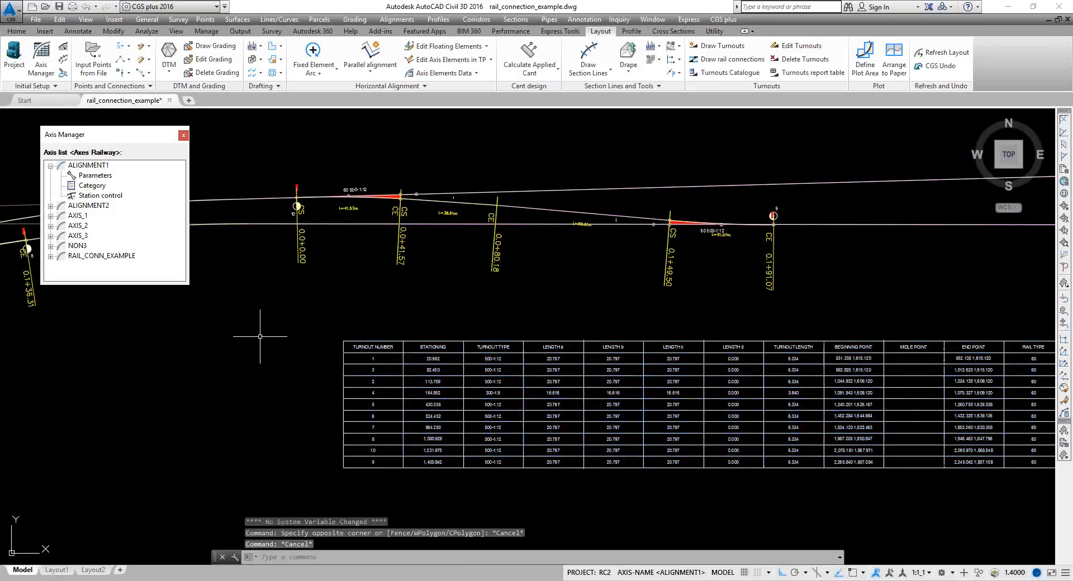
Step: Switch to the PowerPoint presentation, advance from the DEMO slide to the BIM 3D solid slide, and start its demonstration
key(alt+Tab)
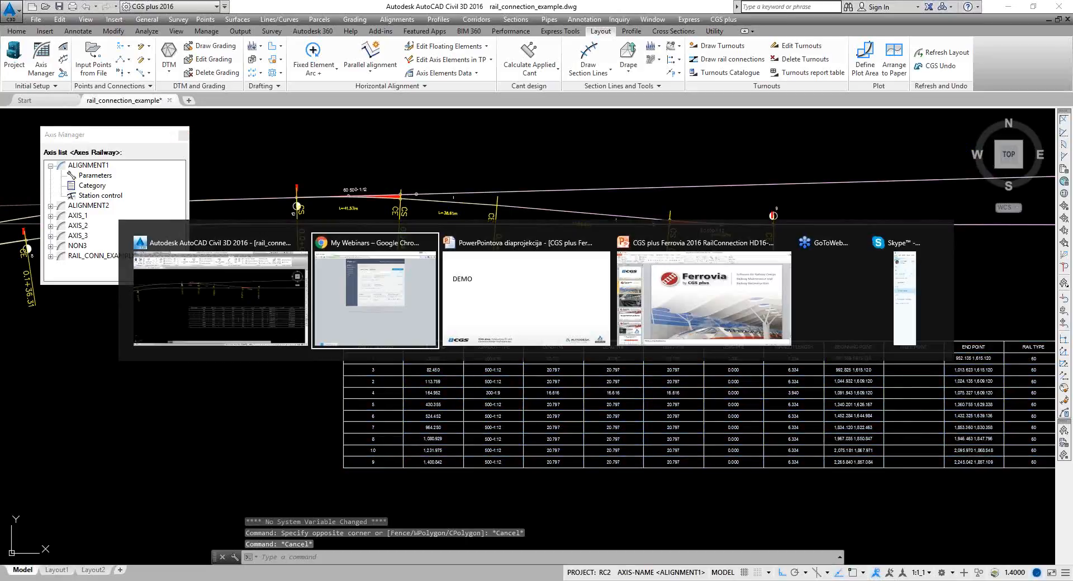
key(alt+Tab)
key(alt+Tab)
key(alt+Tab)
key(alt+Tab)
key(alt+Tab)
key(alt+Tab)
key(alt+Tab)
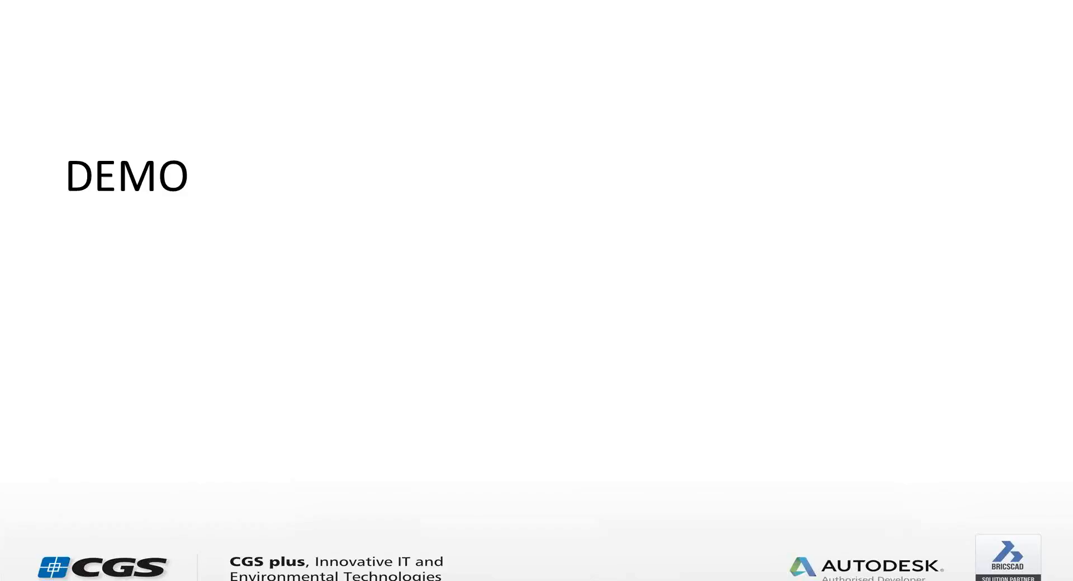
key(Right)
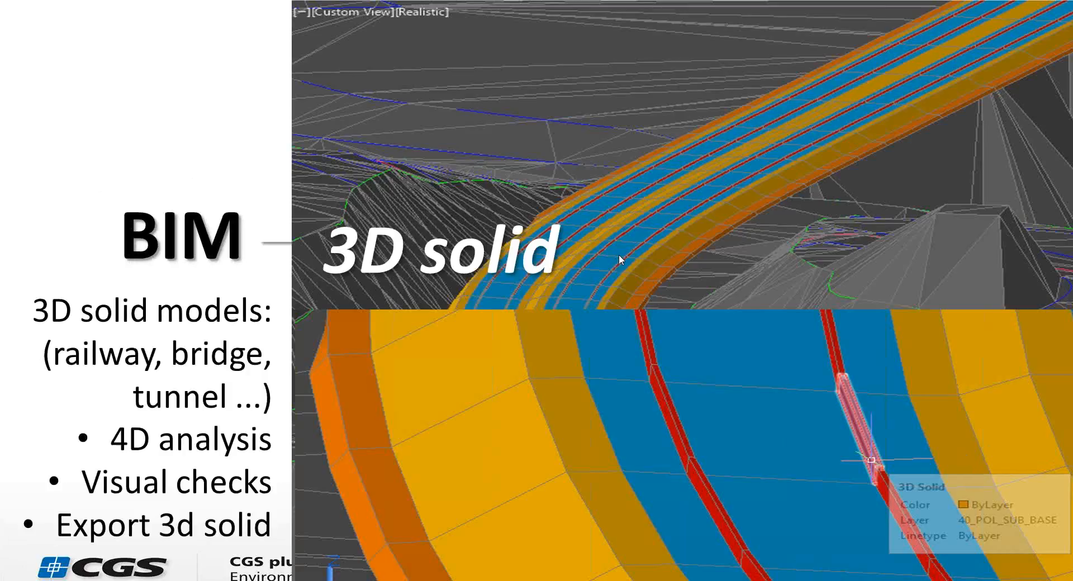
click(524, 443)
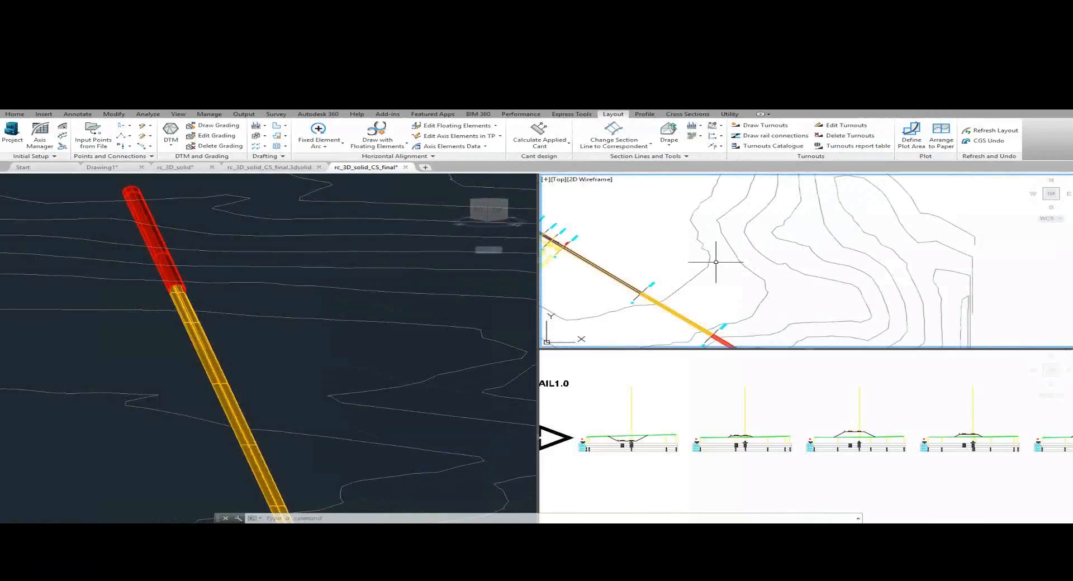
Step: Examine the rail connection, its two turnouts and the adjoining track stretches in the plan view of rc_3D_solid_CS_final
scroll(717, 253, up, 9)
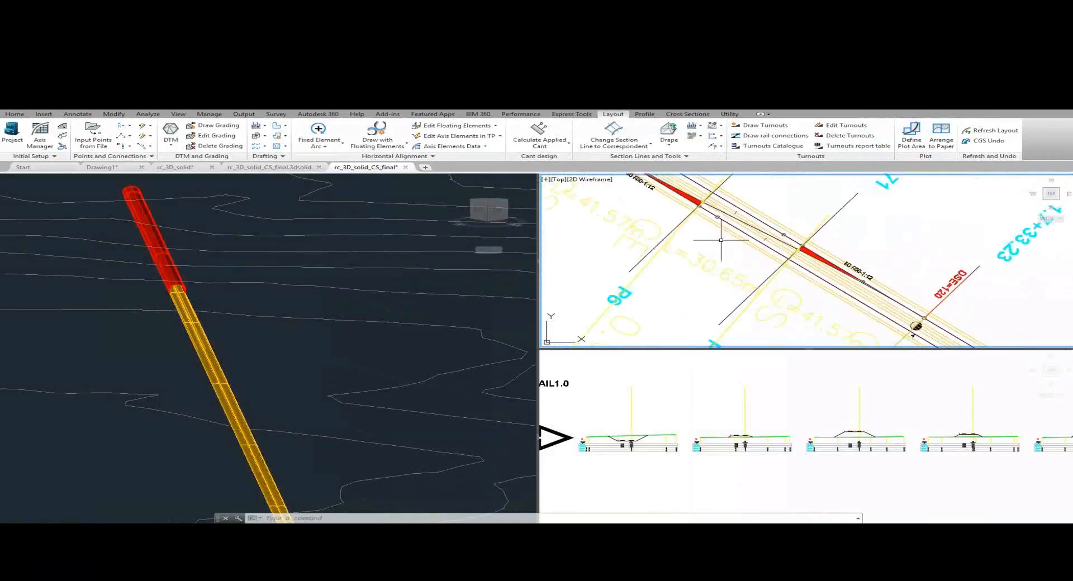
scroll(720, 240, down, 3)
scroll(766, 300, down, 3)
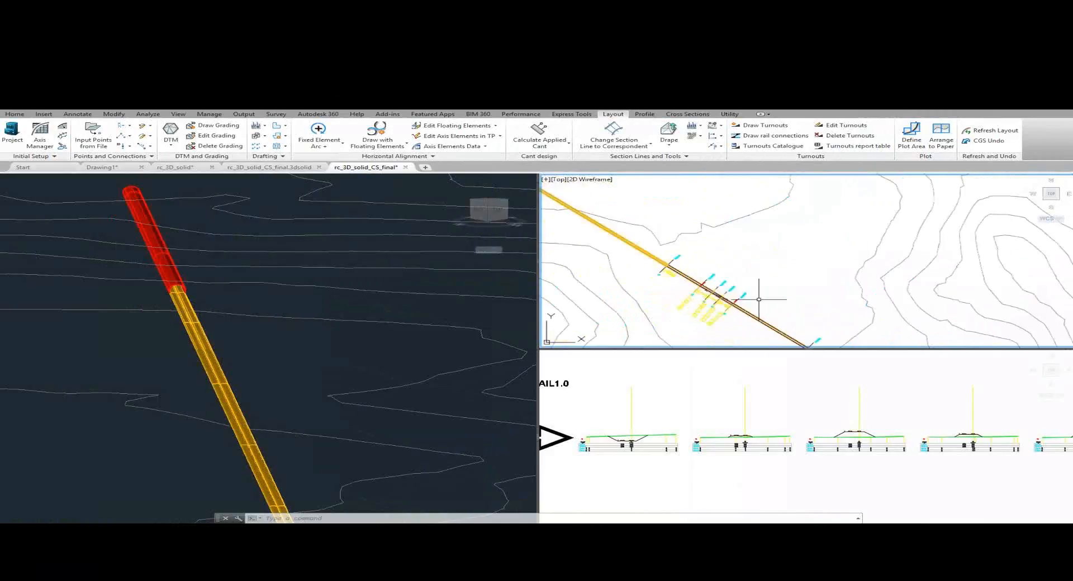
scroll(762, 258, up, 6)
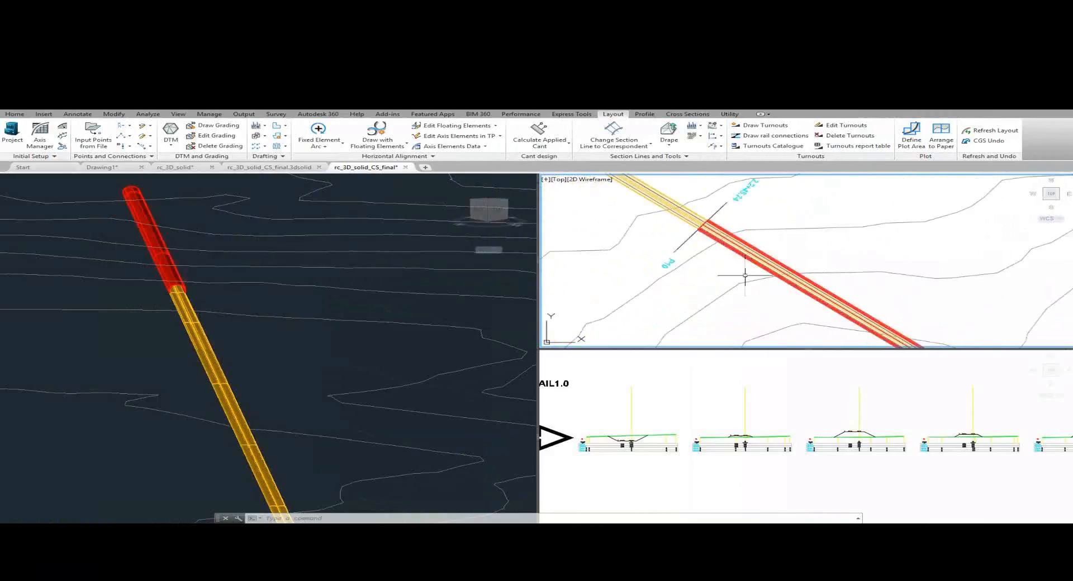
scroll(745, 275, down, 3)
scroll(618, 257, up, 5)
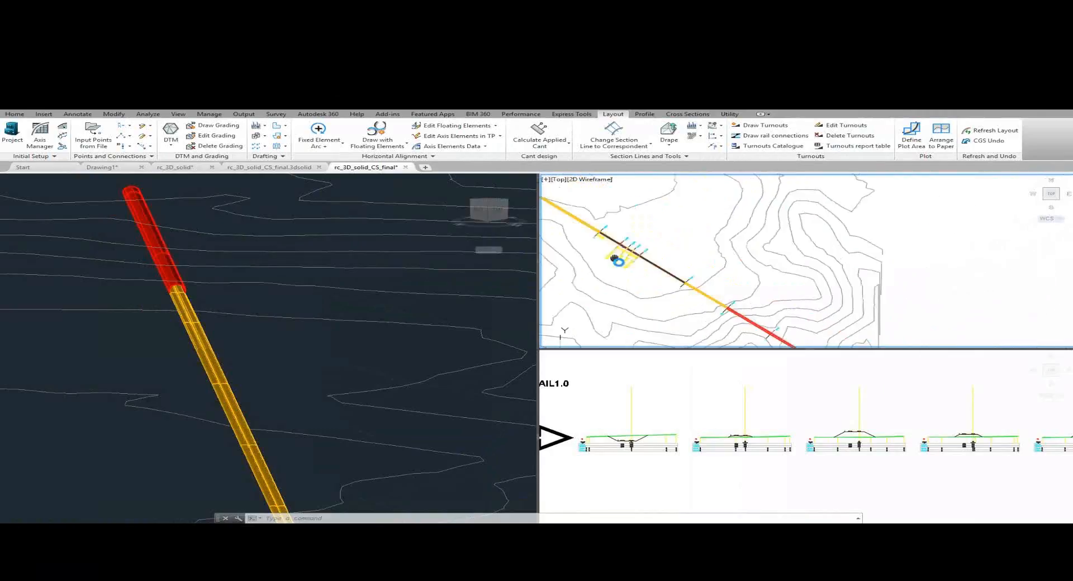
scroll(648, 273, up, 5)
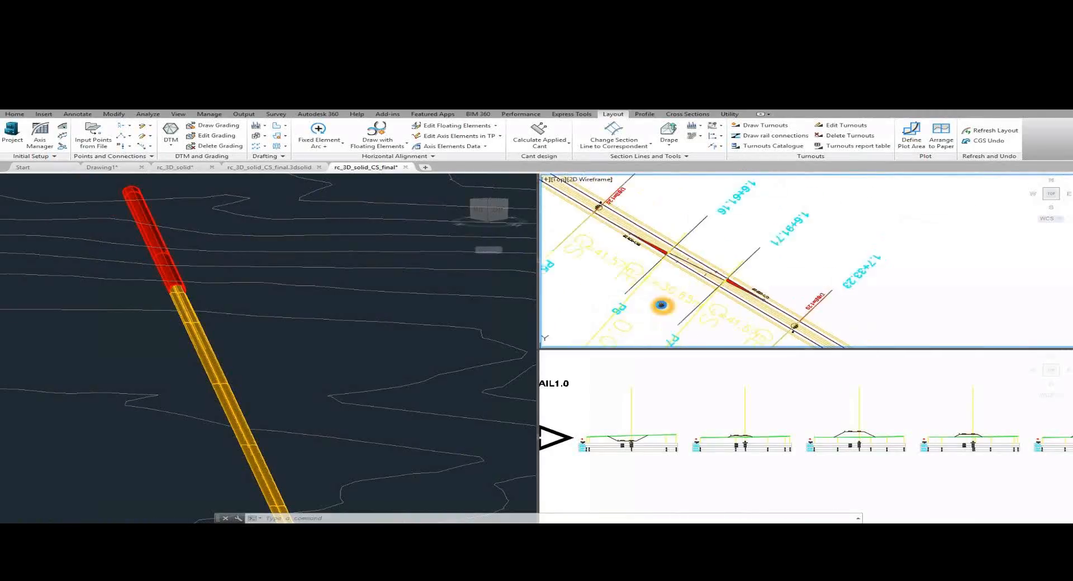
Step: Examine the longitudinal sections of RAIL1 and RAIL2 with their scales, elevation axes and data bands
scroll(721, 402, down, 8)
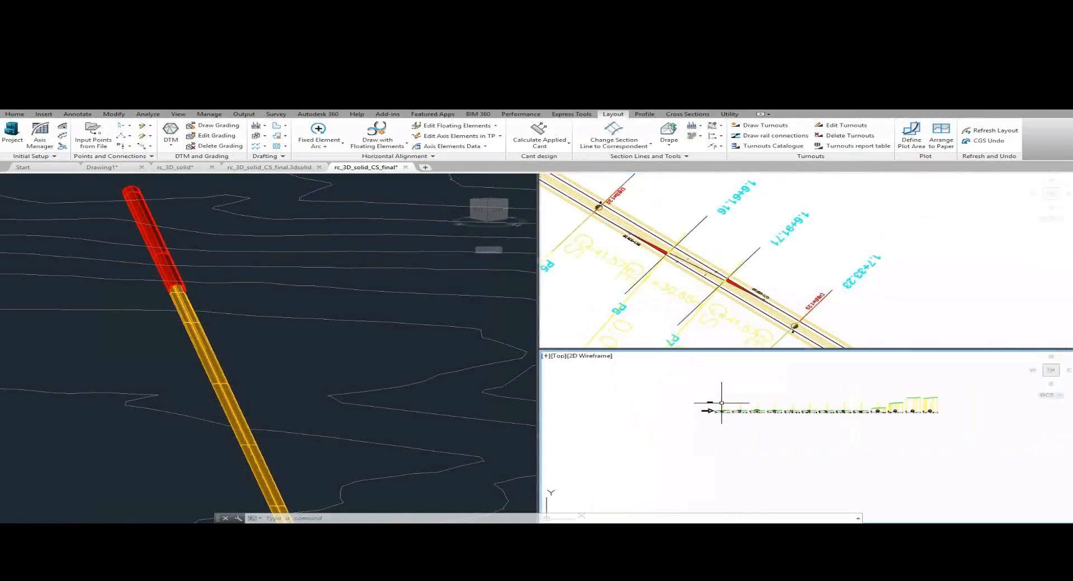
scroll(722, 402, up, 6)
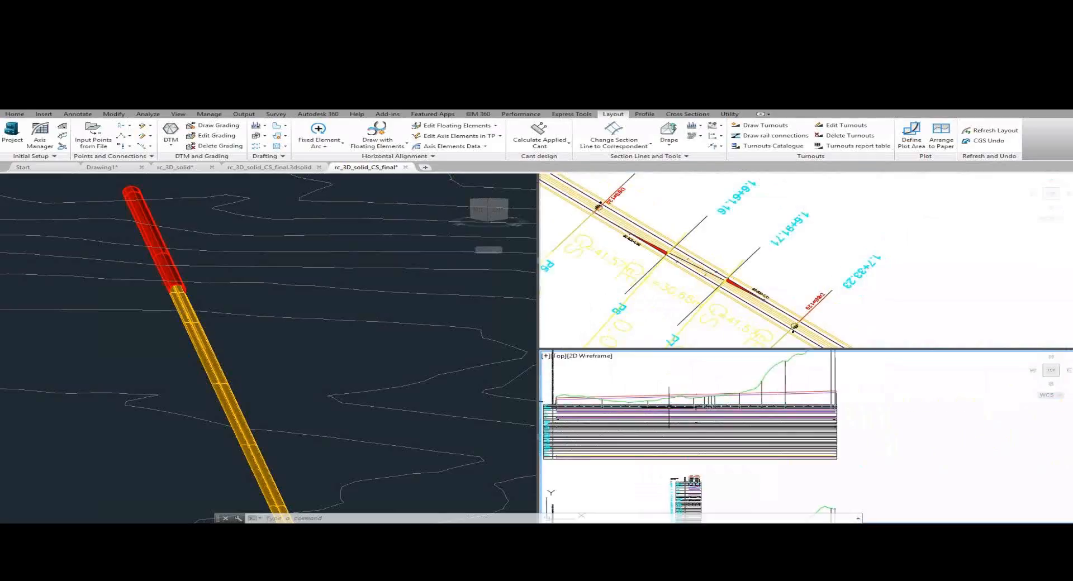
scroll(716, 438, up, 5)
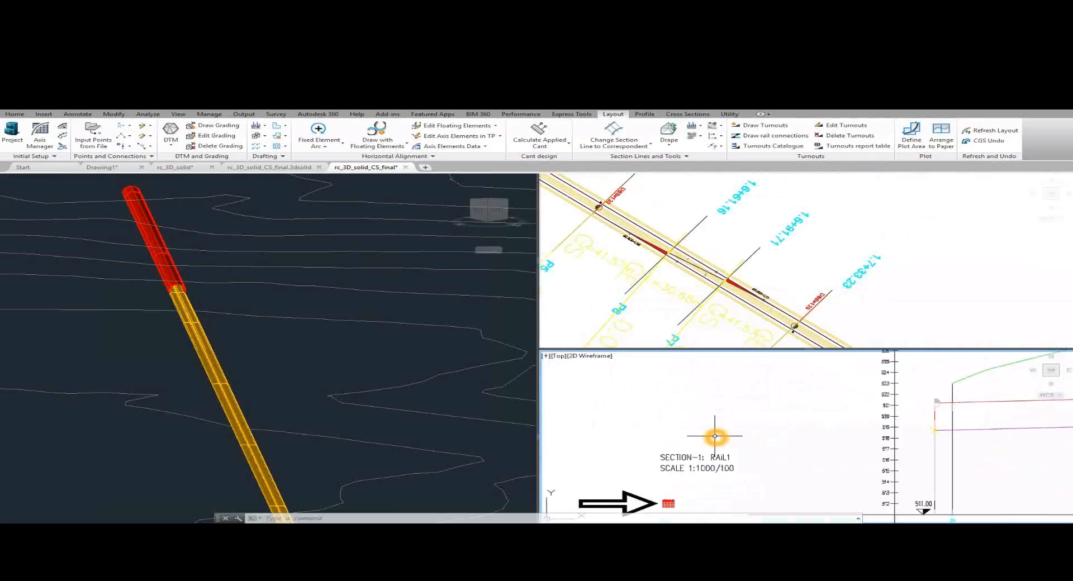
middle_drag(716, 438, 740, 465)
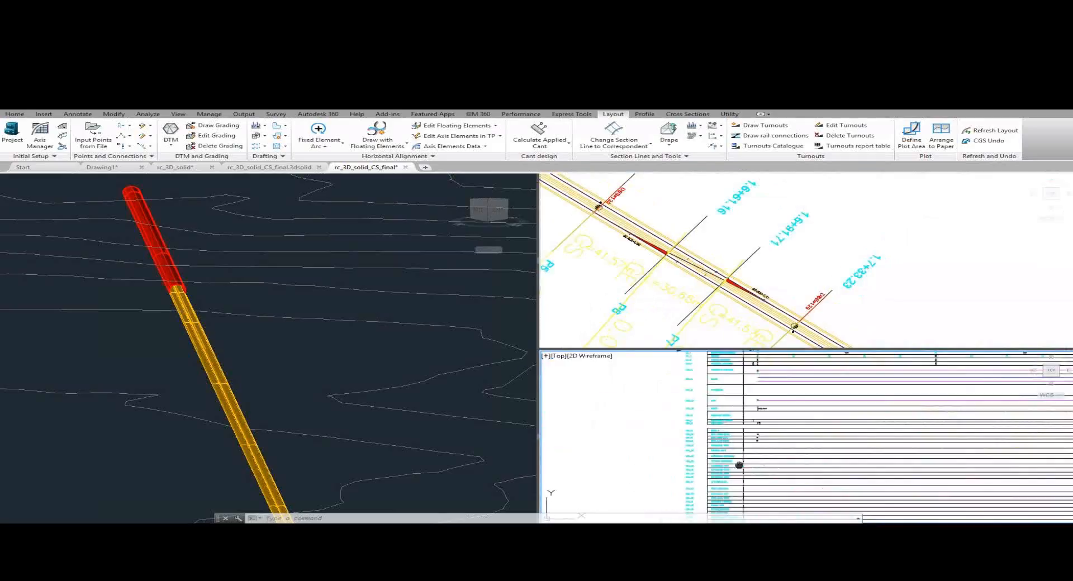
scroll(749, 472, down, 5)
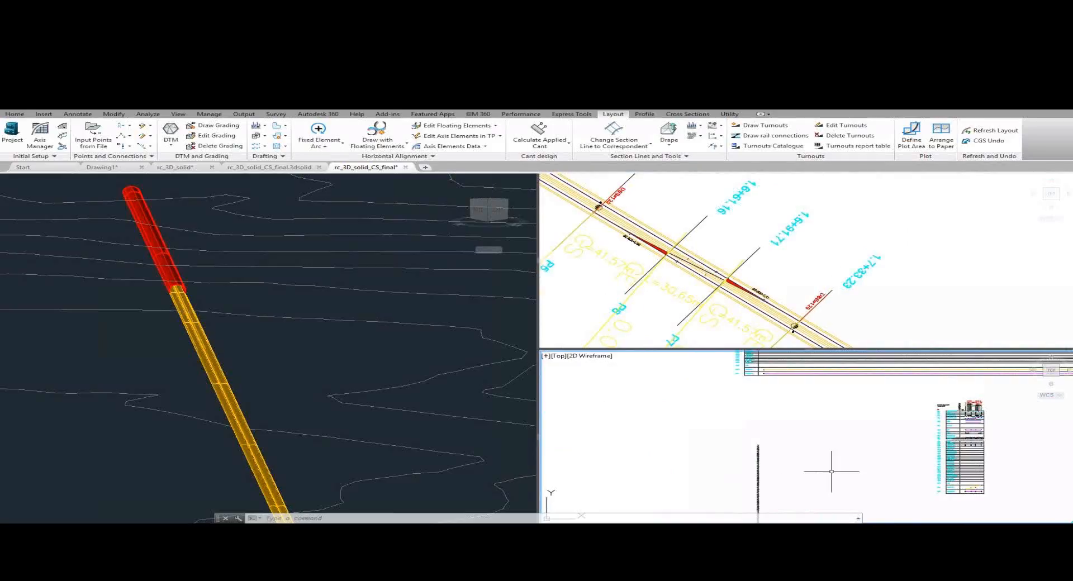
middle_drag(831, 472, 877, 350)
scroll(761, 466, up, 5)
middle_drag(781, 385, 704, 432)
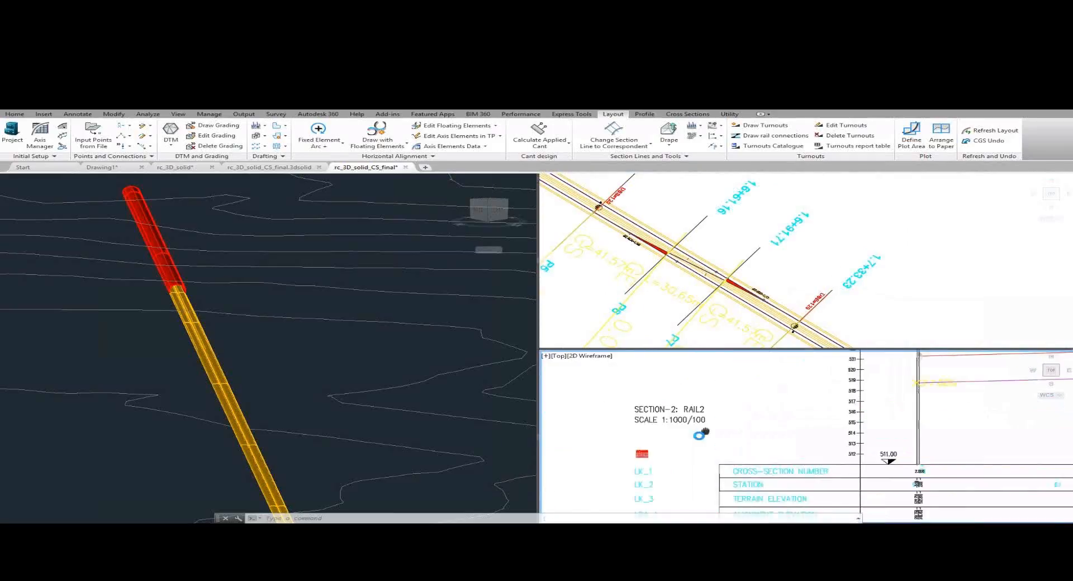
Step: Examine the CONN_ALIGNMENT longitudinal section, including its elevation bands, horizontal elements and turnout stations
scroll(705, 432, down, 5)
middle_drag(905, 375, 676, 430)
middle_drag(780, 373, 671, 462)
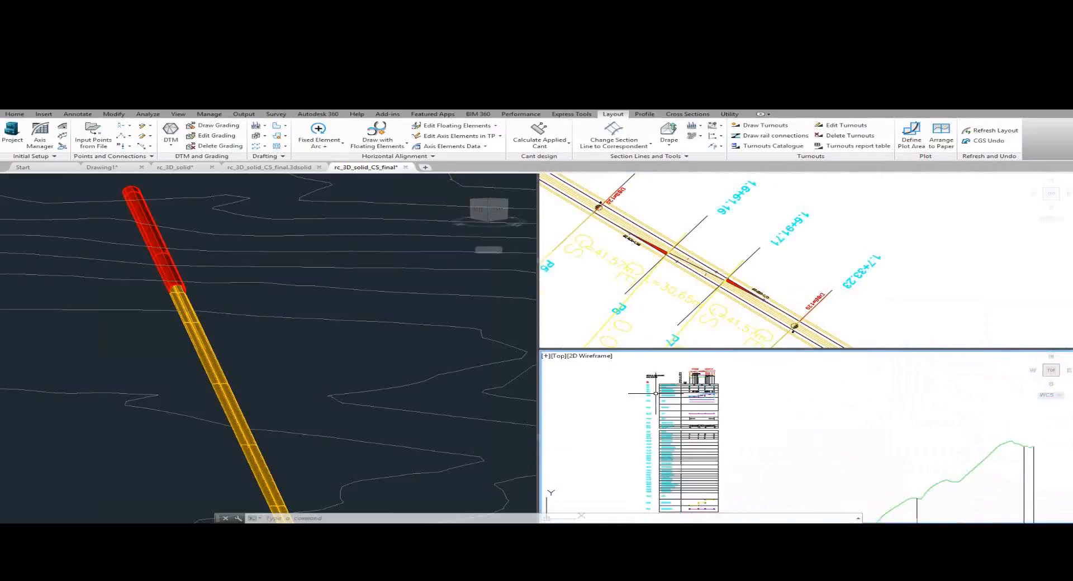
scroll(661, 378, up, 6)
middle_drag(661, 424, 714, 419)
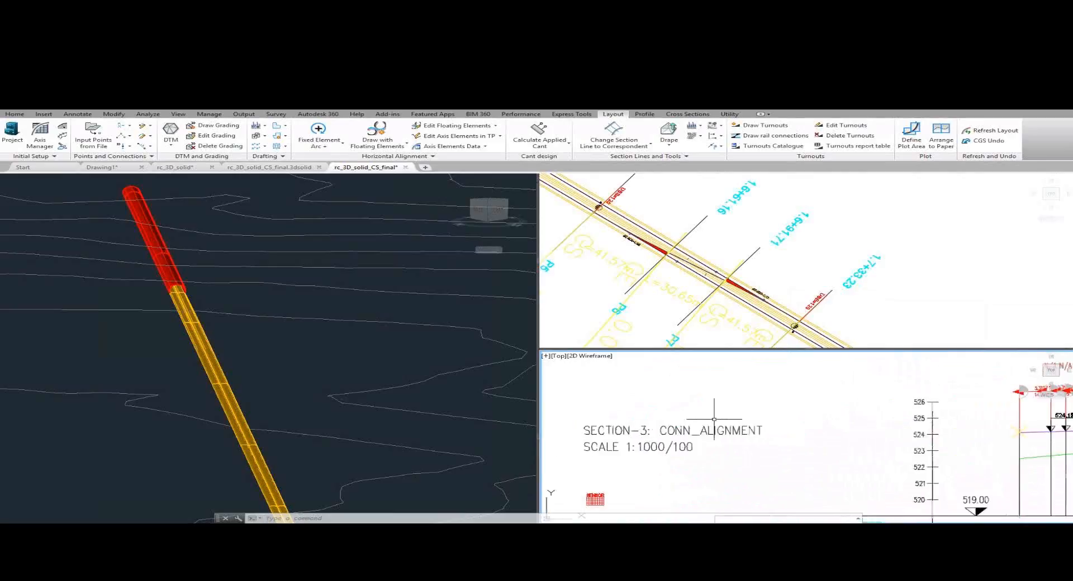
scroll(743, 423, down, 4)
middle_drag(904, 451, 784, 401)
scroll(789, 454, up, 4)
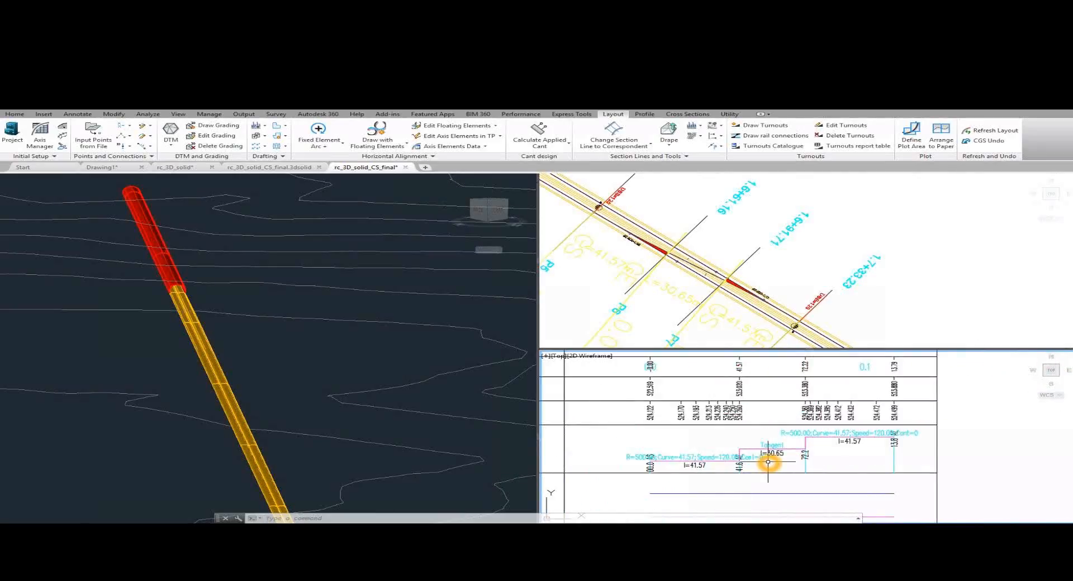
scroll(774, 459, down, 2)
scroll(776, 459, down, 4)
scroll(772, 466, up, 3)
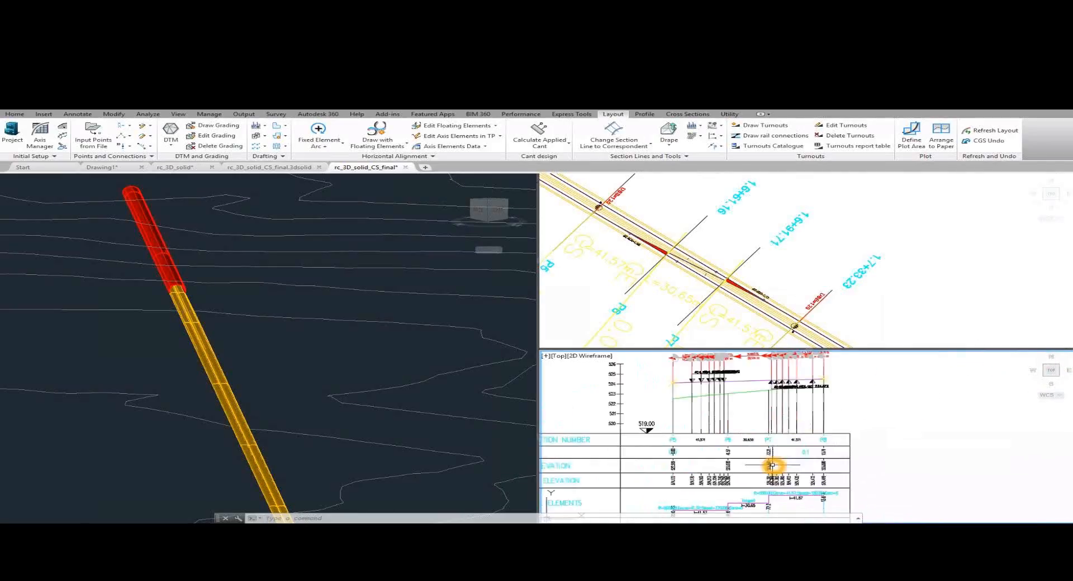
middle_drag(772, 465, 782, 481)
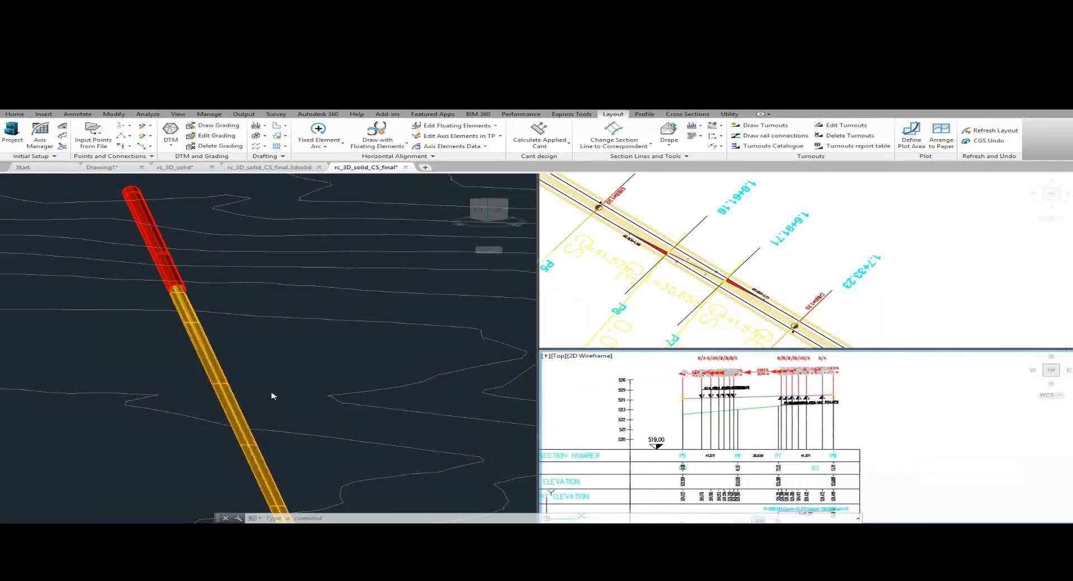
Step: Open the rc_3D_solid_CS_final.3dsolid drawing and inspect the green rail connection solid between the two tracks near the tunnel in 3D
click(252, 383)
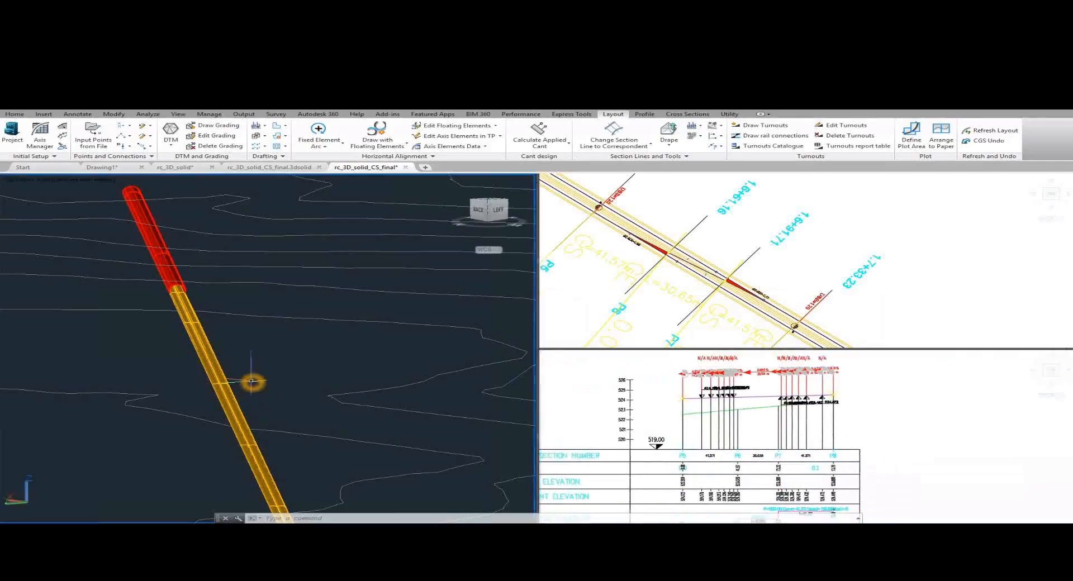
click(272, 170)
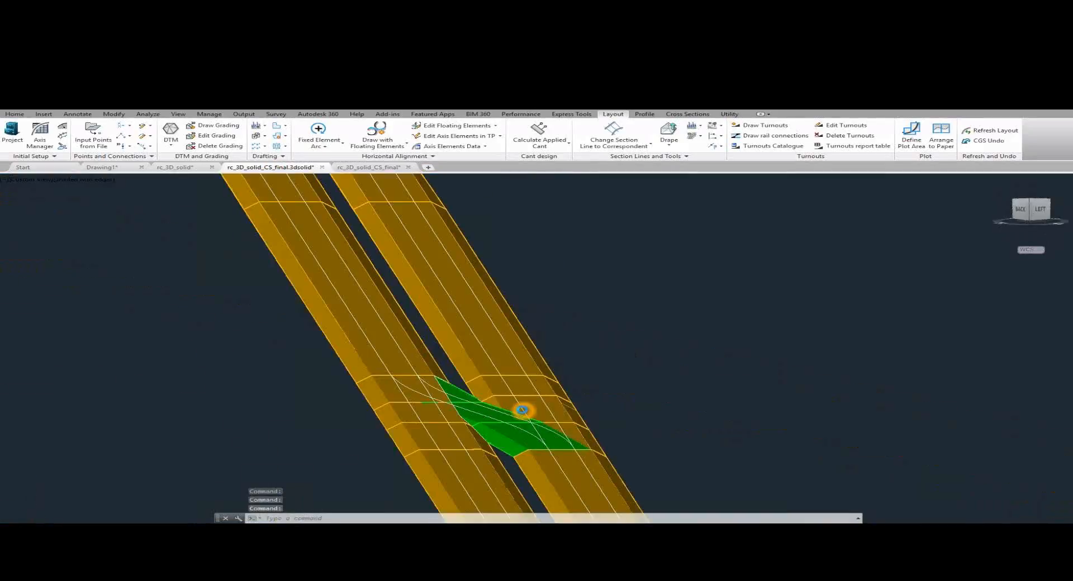
scroll(521, 412, up, 2)
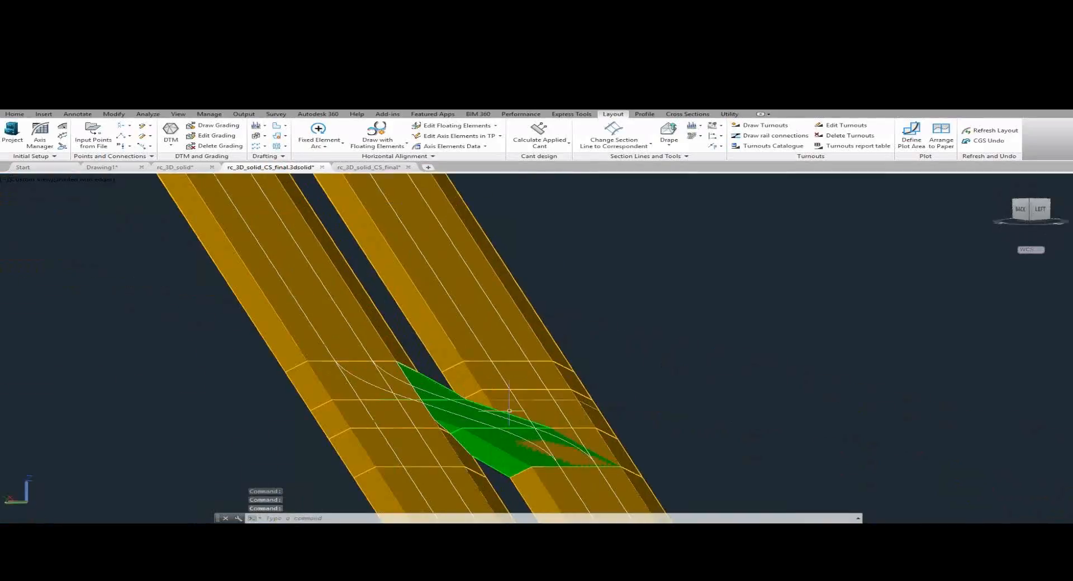
shift+middle_drag(621, 355, 646, 358)
scroll(623, 379, down, 5)
shift+middle_drag(647, 322, 674, 375)
scroll(631, 328, up, 2)
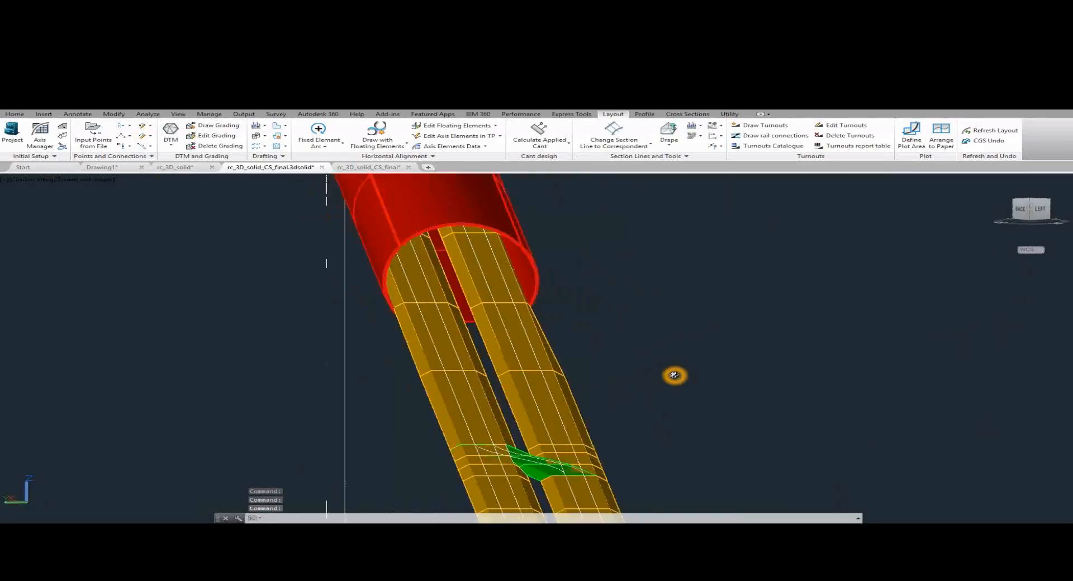